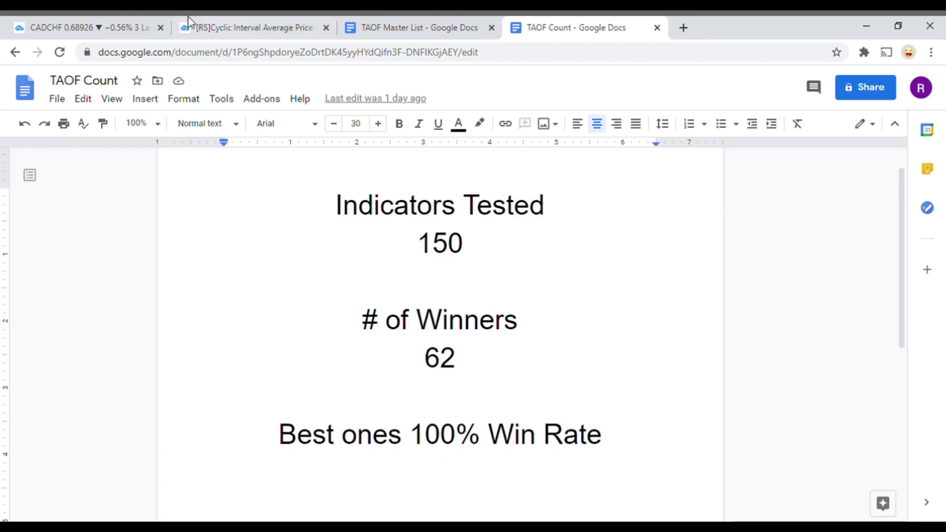
Step: Switch to the CADCHF daily chart and examine how 2015 price moves relate to the Cyclic Interval Average Price line
left_click(33, 25)
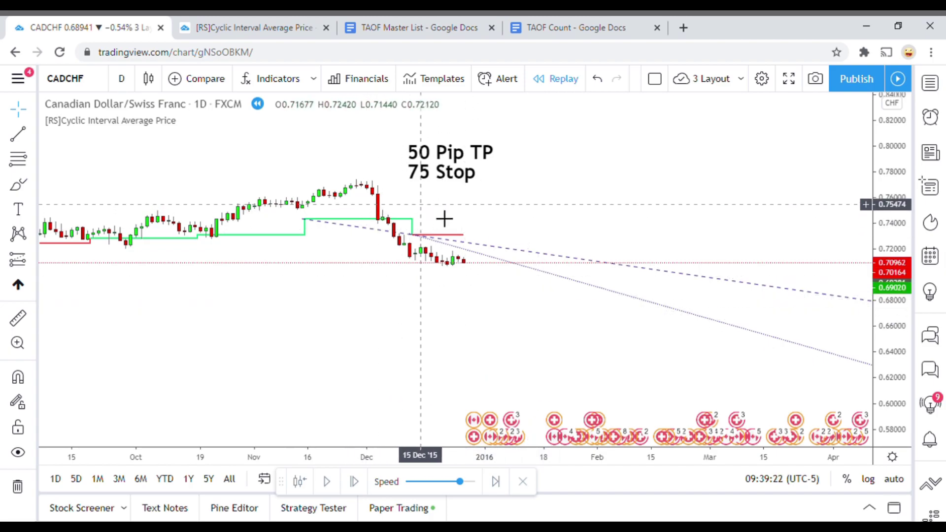
left_click_drag(397, 327, 709, 337)
left_click_drag(599, 340, 335, 347)
scroll(382, 340, "left", 15)
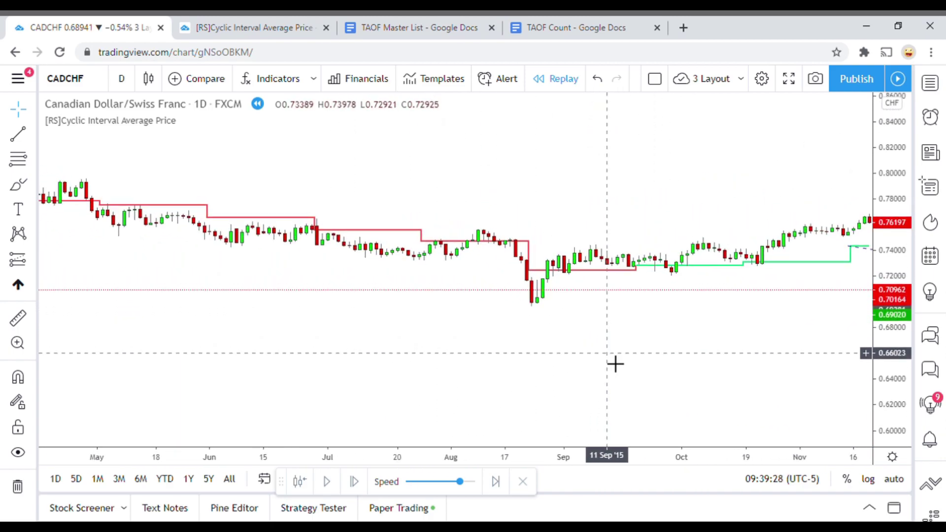
scroll(278, 353, "left", 3)
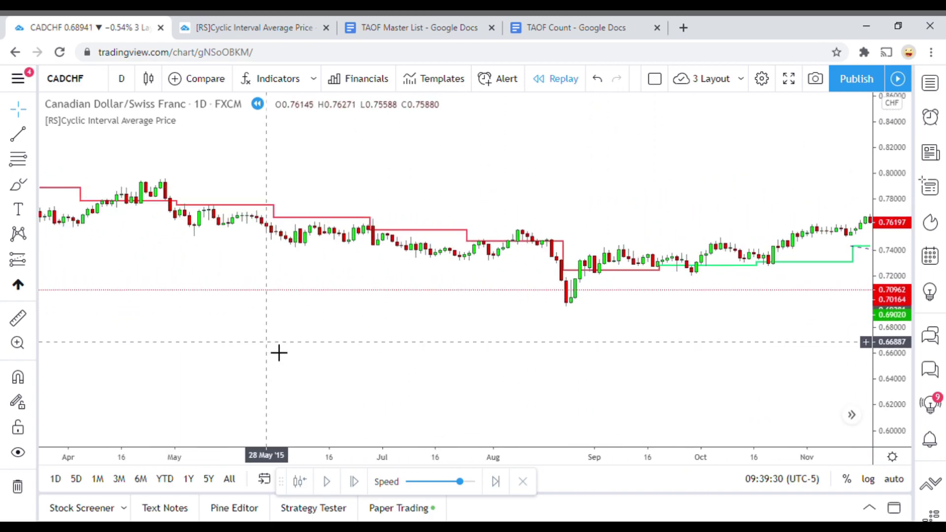
scroll(602, 373, "left", 10)
left_click_drag(477, 376, 3, 310)
left_click_drag(686, 323, 374, 309)
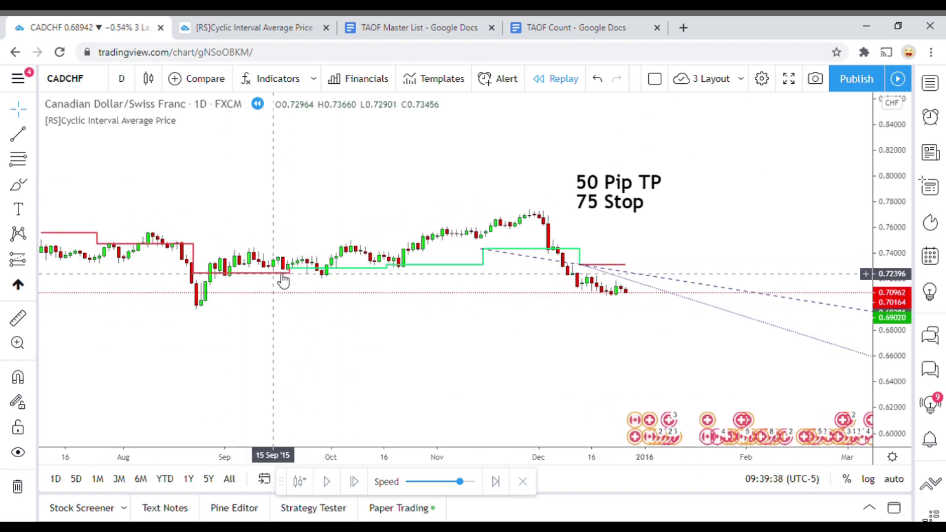
left_click_drag(496, 378, 518, 375)
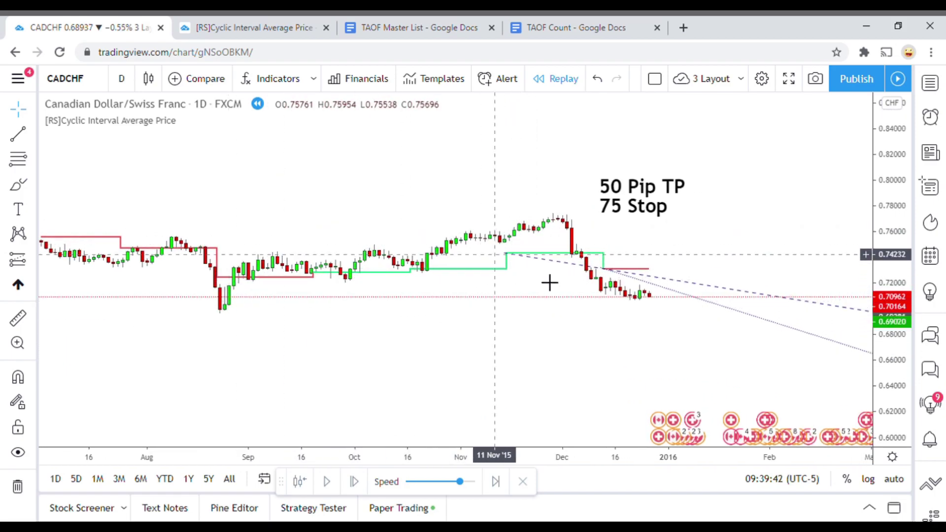
left_click_drag(462, 363, 488, 355)
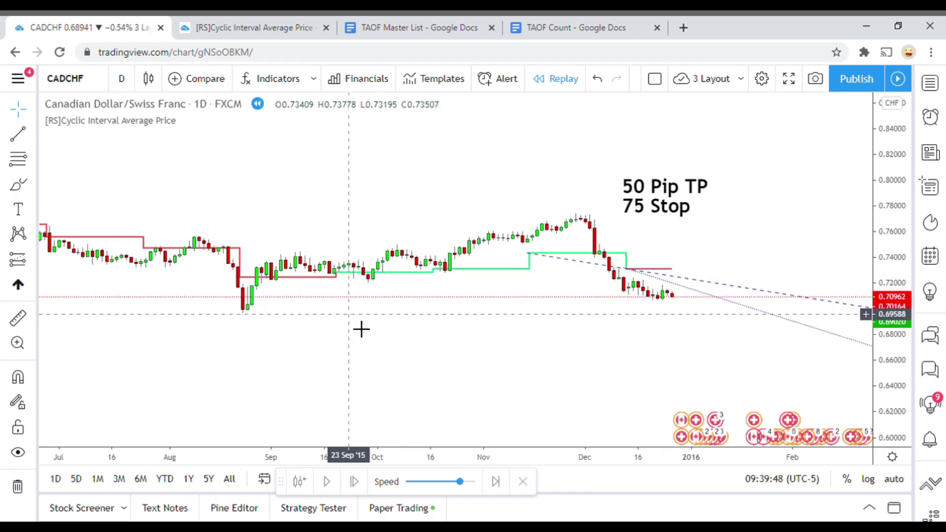
Step: Run the CADCHF bar replay forward from the end of December 2015 and pause it in early January 2016
left_click_drag(559, 369, 422, 359)
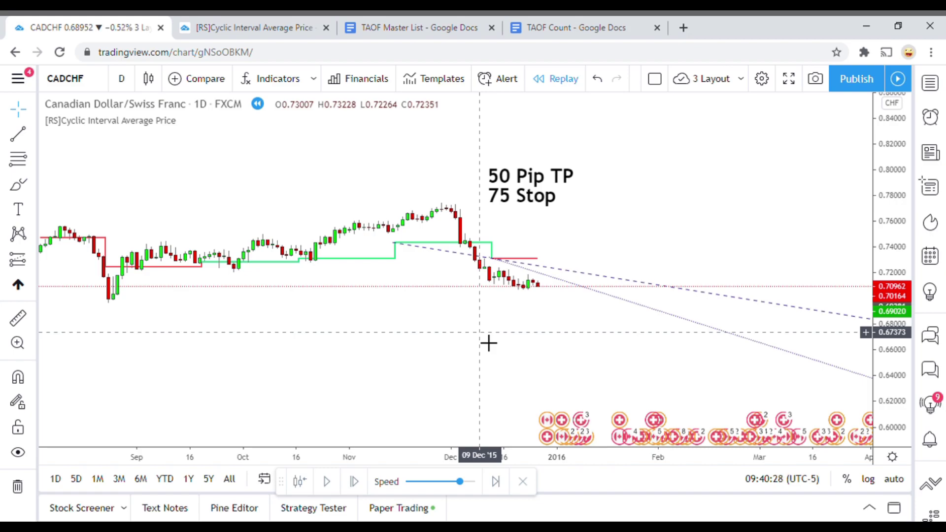
left_click_drag(536, 335, 453, 312)
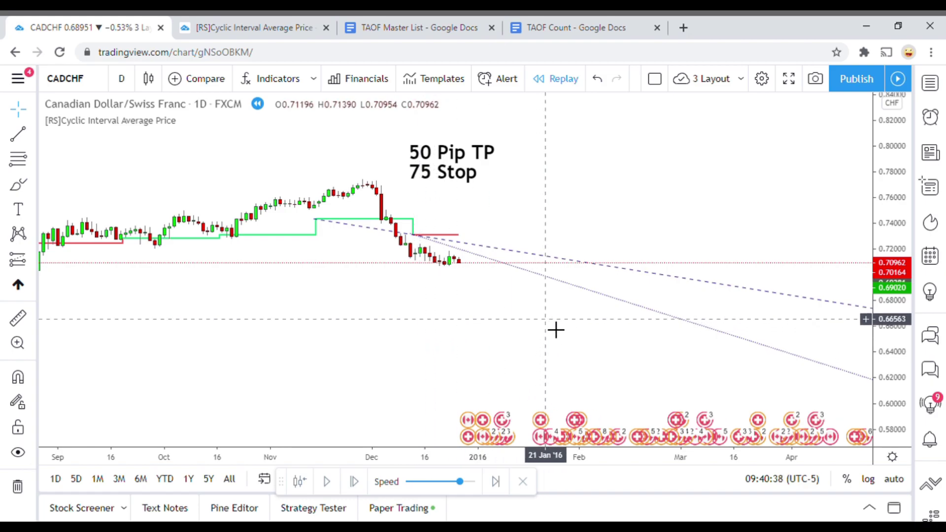
left_click_drag(554, 329, 544, 325)
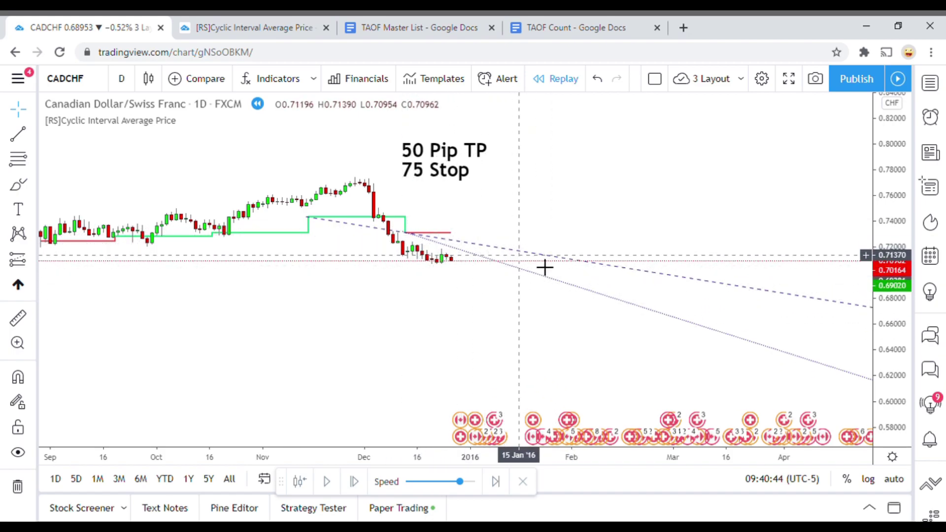
left_click_drag(496, 327, 513, 339)
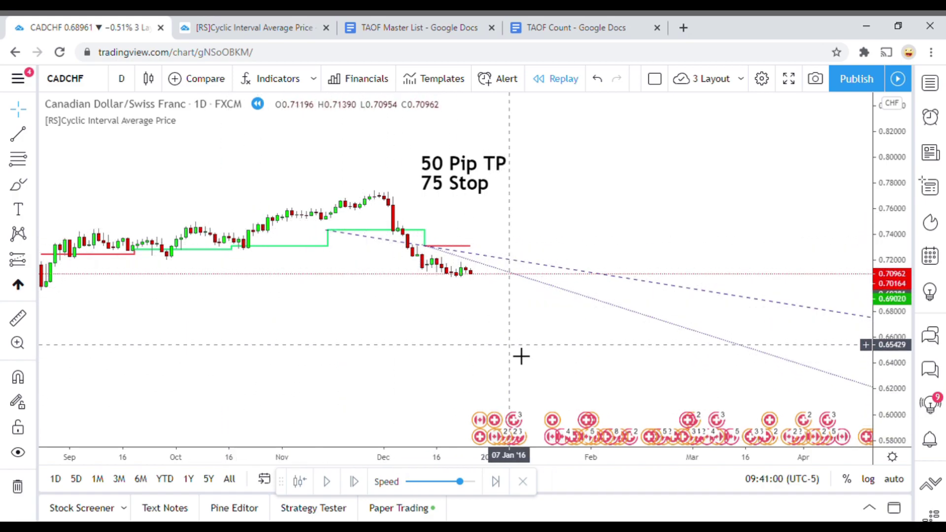
left_click_drag(511, 365, 503, 351)
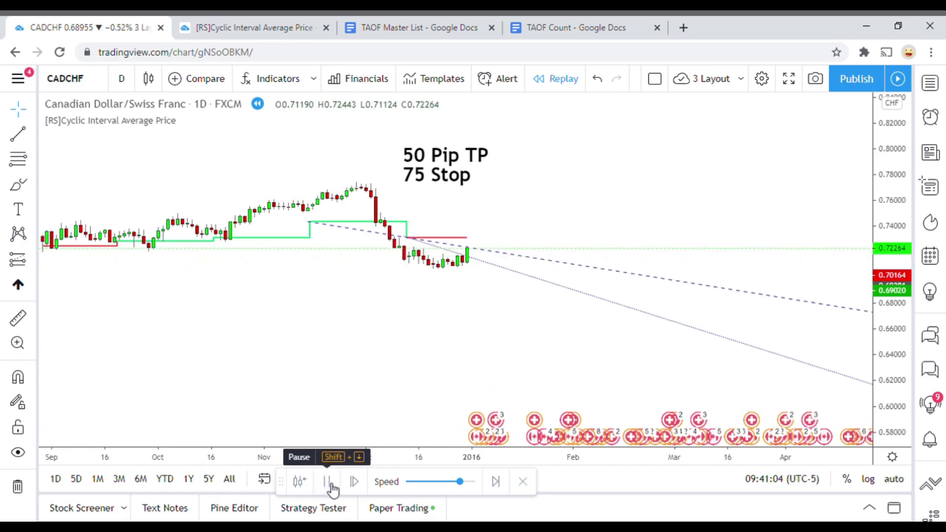
left_click(329, 483)
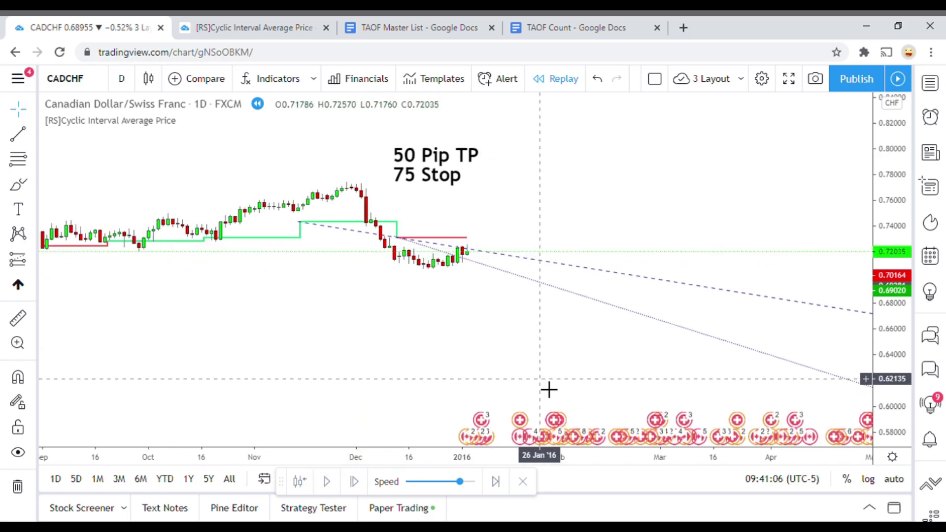
Step: Draw a horizontal line at about 0.7936 along the March and April 2015 swing highs
scroll(548, 390, "down", 5)
scroll(549, 390, "up", 2)
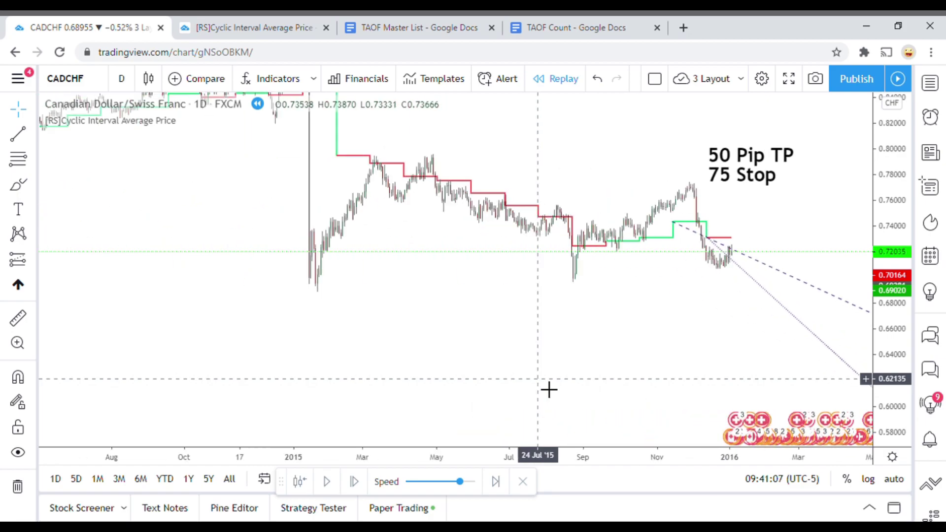
scroll(549, 389, "up", 2)
scroll(548, 390, "down", 3)
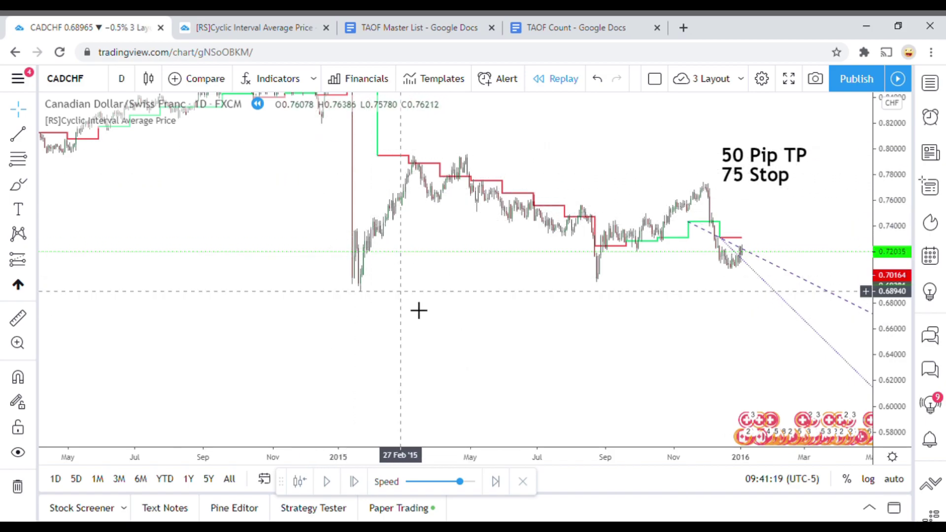
scroll(433, 335, "up", 3)
left_click_drag(530, 389, 555, 413)
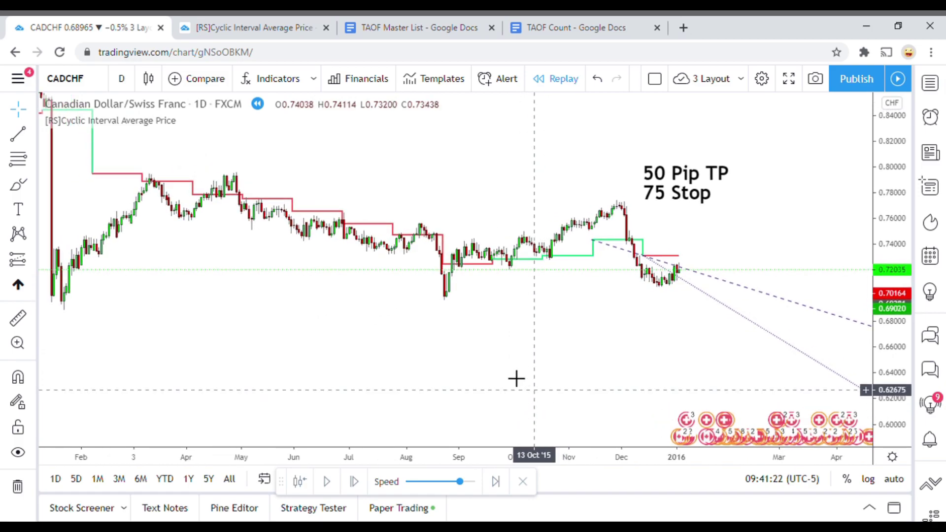
left_click(37, 142)
left_click(96, 227)
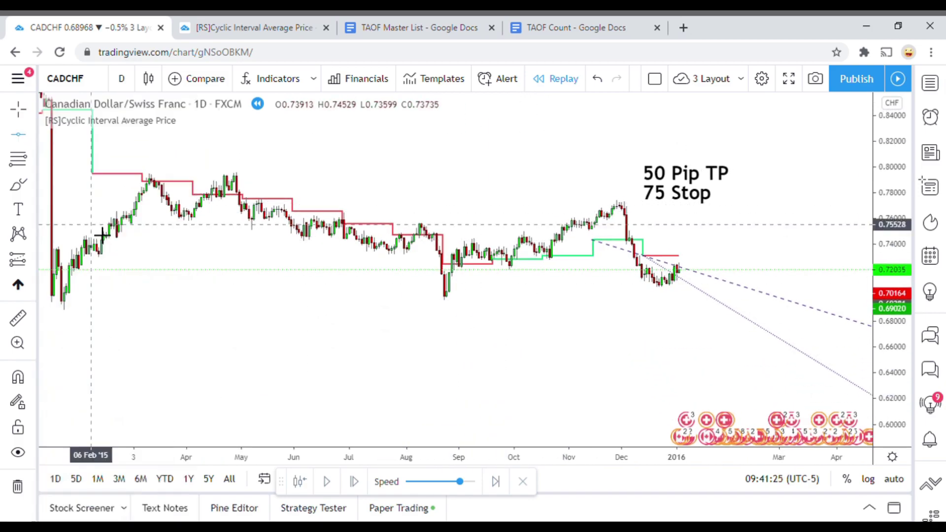
left_click(370, 186)
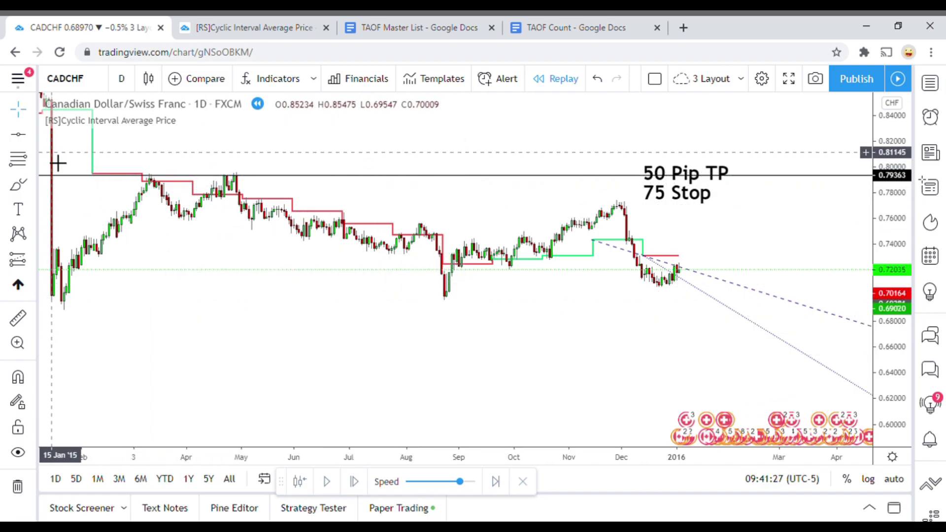
Step: Add horizontal lines at about 0.6991 on the August low, 0.7731 on the late-November high and 0.7094 on the December lows
left_click(18, 135)
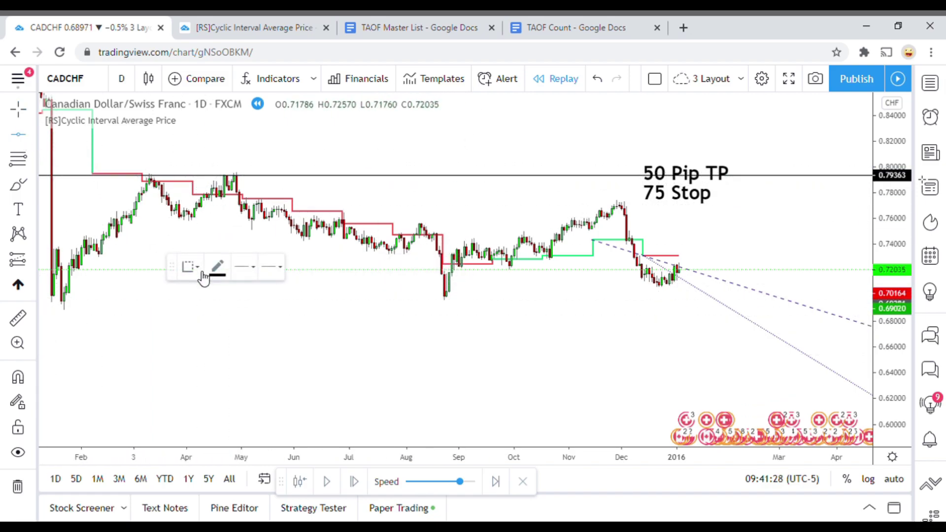
left_click(177, 308)
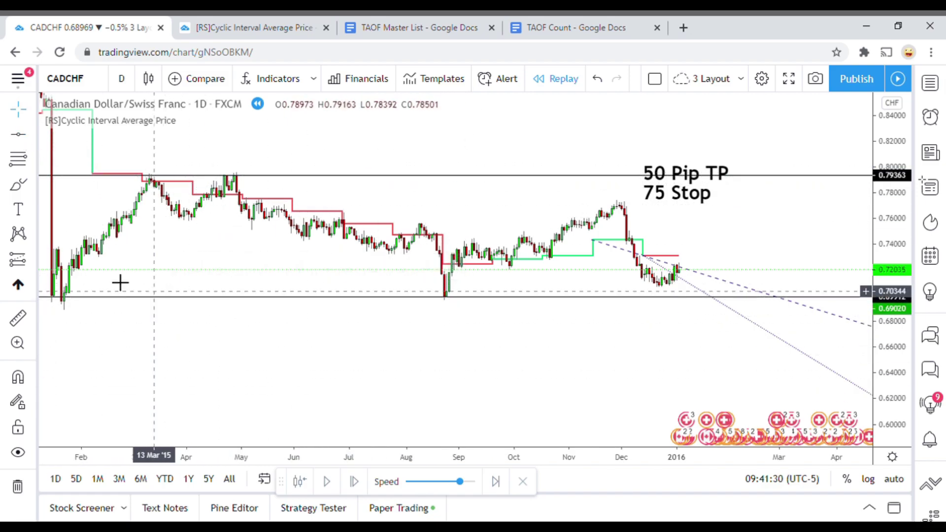
left_click(20, 138)
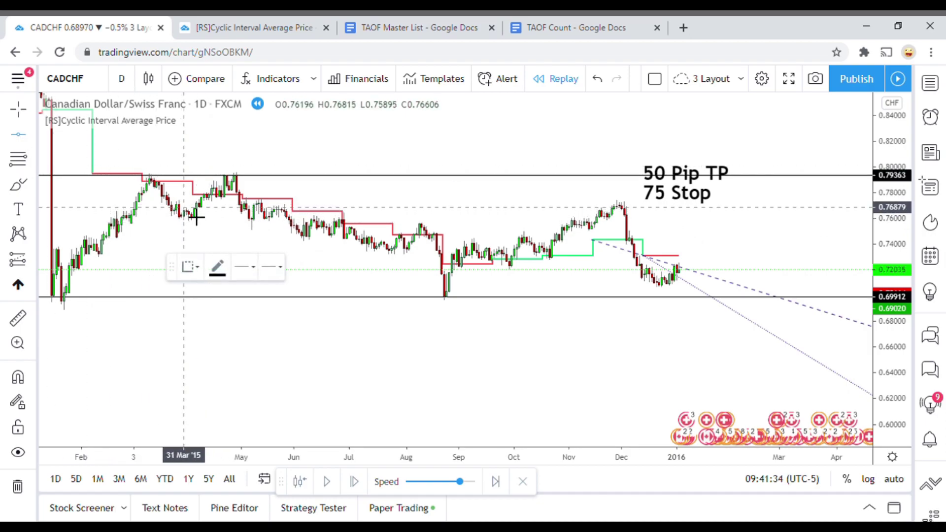
left_click(635, 212)
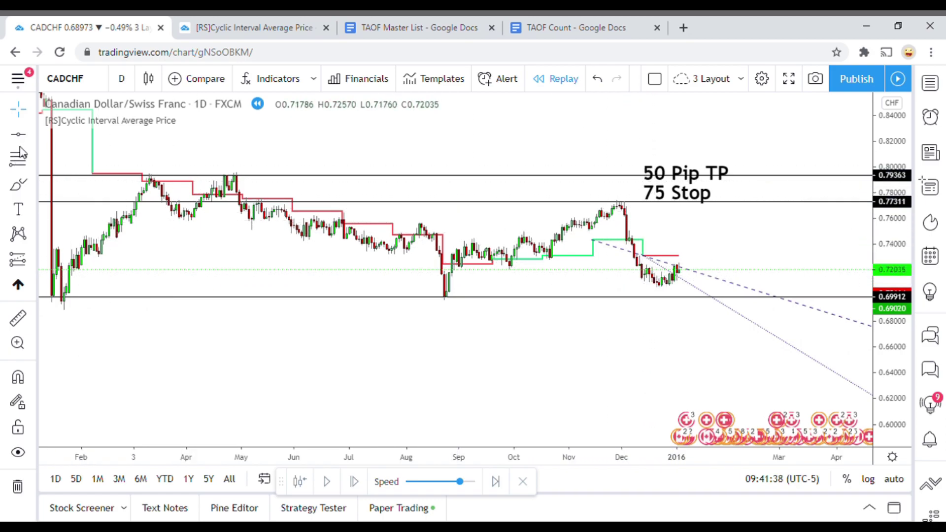
key("alt+h")
left_click(658, 283)
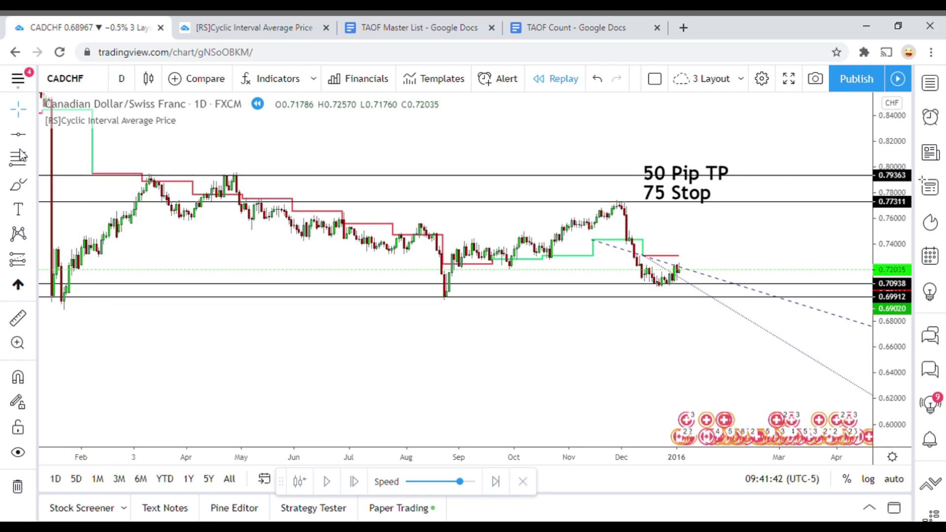
Step: Add horizontal lines at the intermediate support and resistance levels of about 0.7250, 0.7564 and 0.7429
left_click(16, 134)
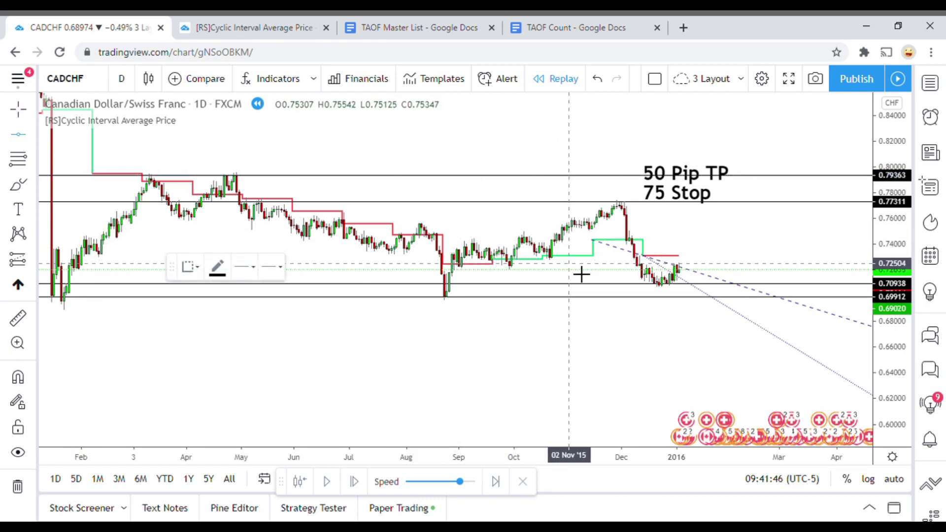
left_click(581, 275)
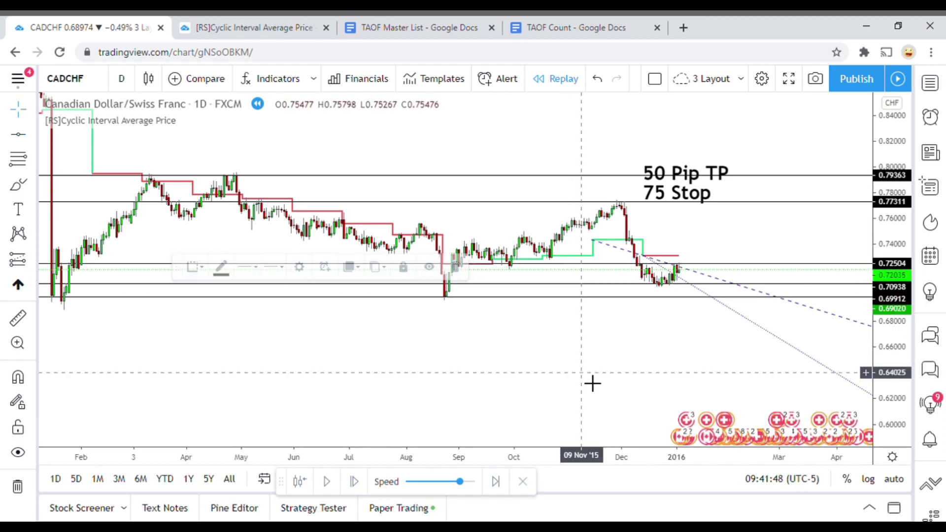
left_click(18, 135)
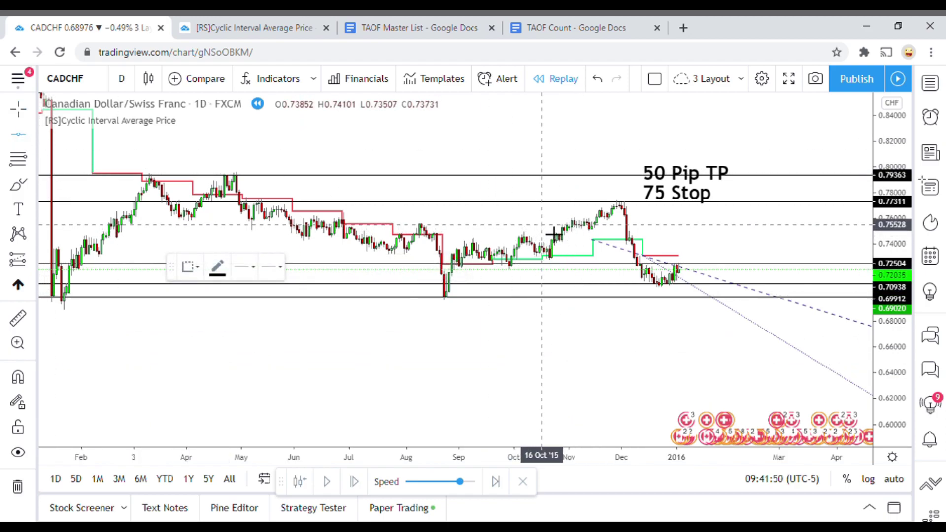
left_click(544, 224)
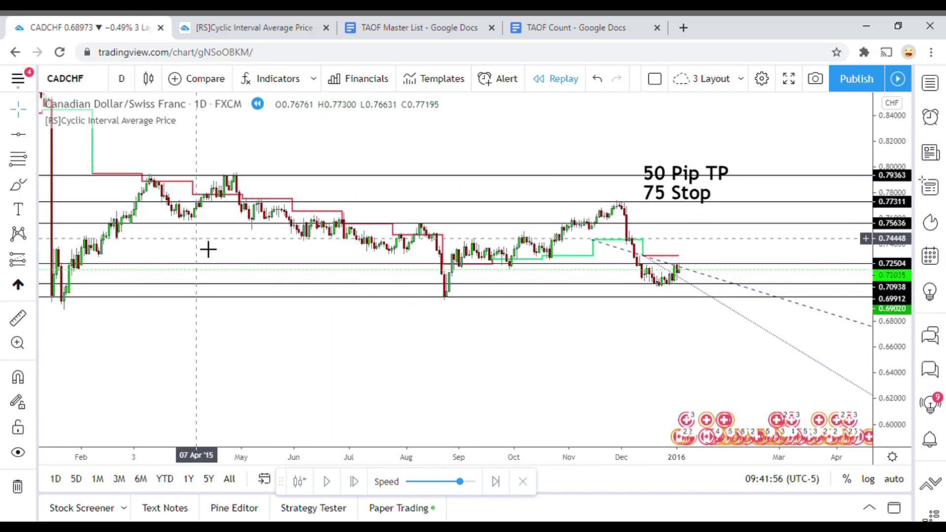
key("alt+h")
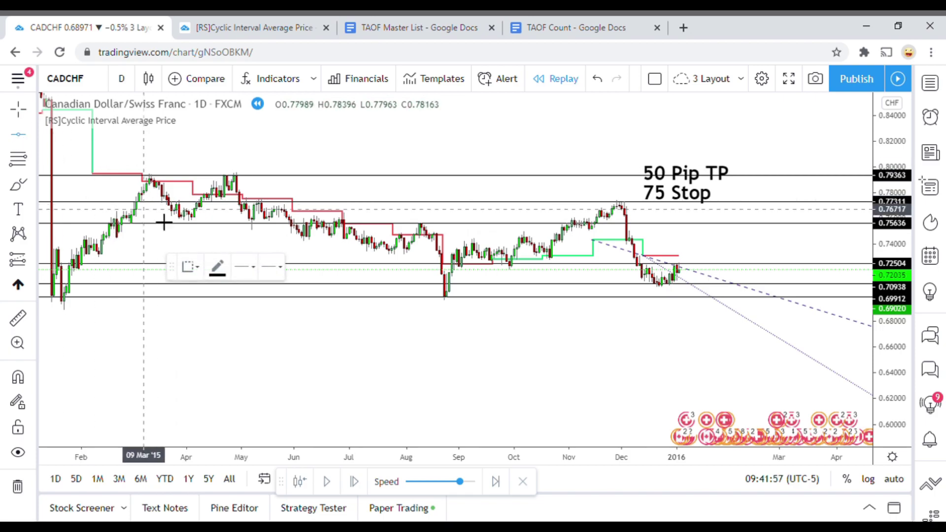
left_click(202, 251)
Step: Run the bar replay forward from early January and pause it at about 22 January 2016, with the recent candles enlarged
left_click_drag(587, 344, 399, 371)
scroll(345, 383, "up", 5)
left_click_drag(345, 383, 435, 365)
scroll(650, 382, "up", 1)
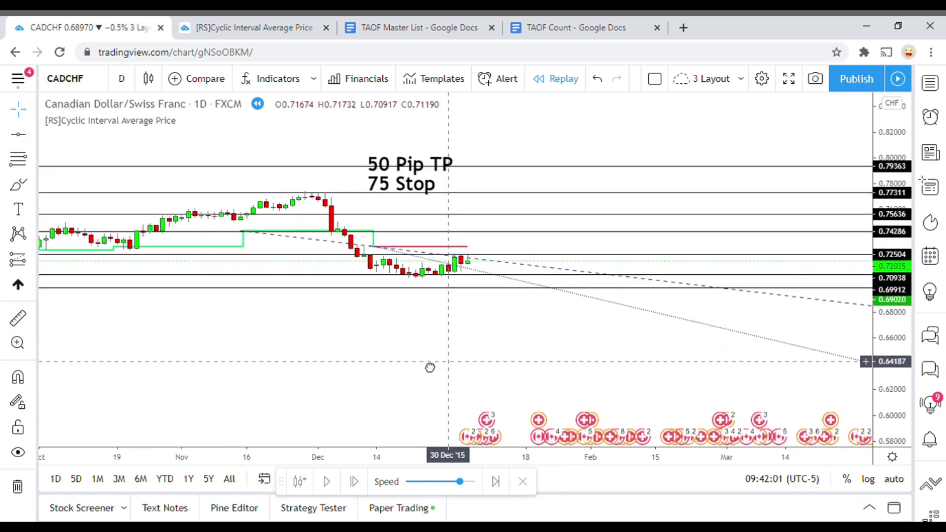
scroll(875, 405, "up", 2)
scroll(876, 405, "up", 2)
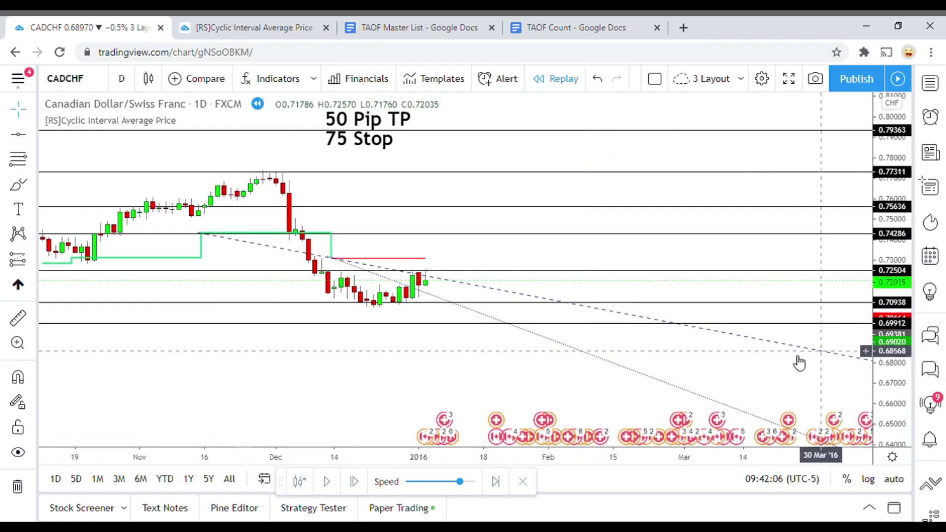
left_click_drag(541, 393, 540, 413)
scroll(493, 394, "down", 2)
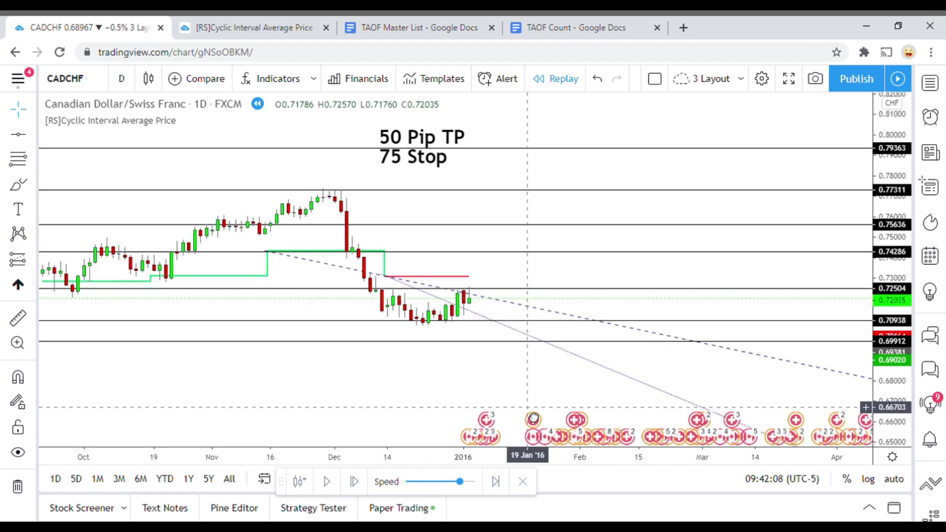
left_click_drag(479, 392, 440, 383)
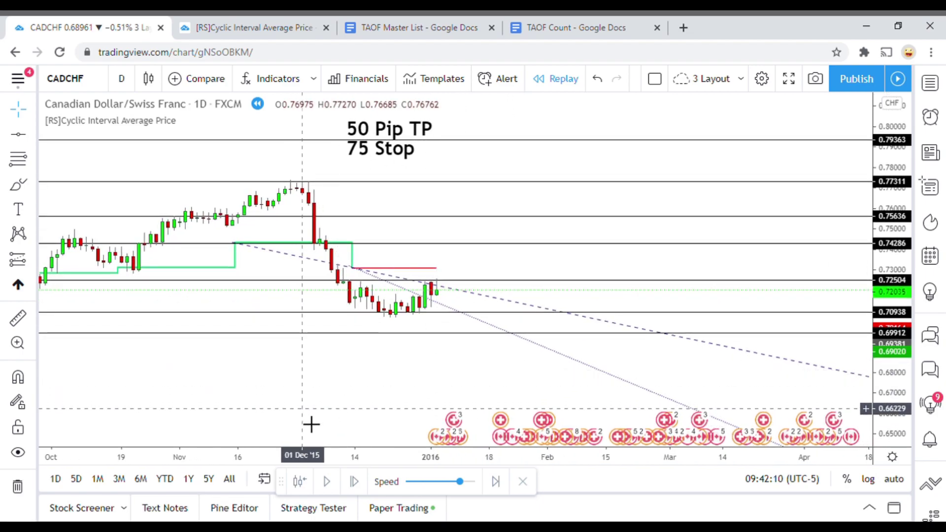
left_click(331, 483)
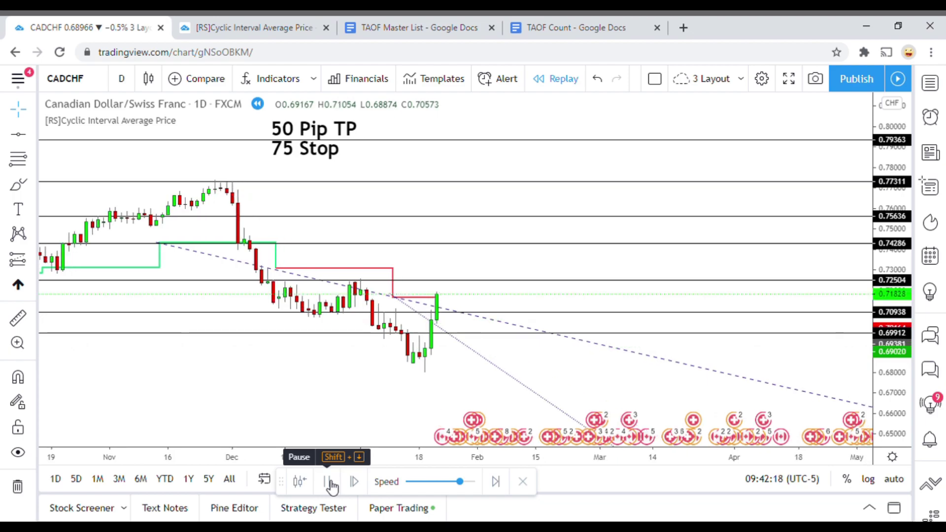
left_click(331, 485)
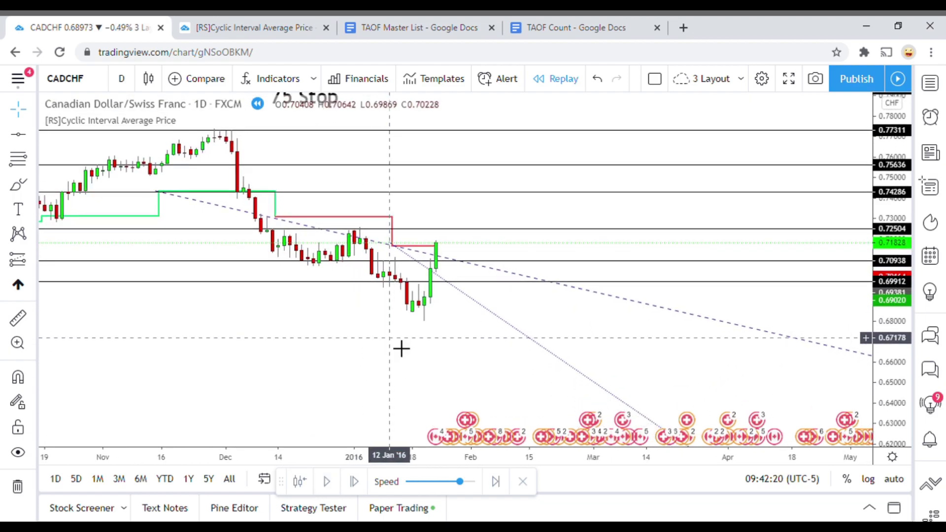
Step: Run the bar replay forward to about 2 February 2016 and measure the price distance below the 22 January candle
left_click_drag(881, 338, 882, 355)
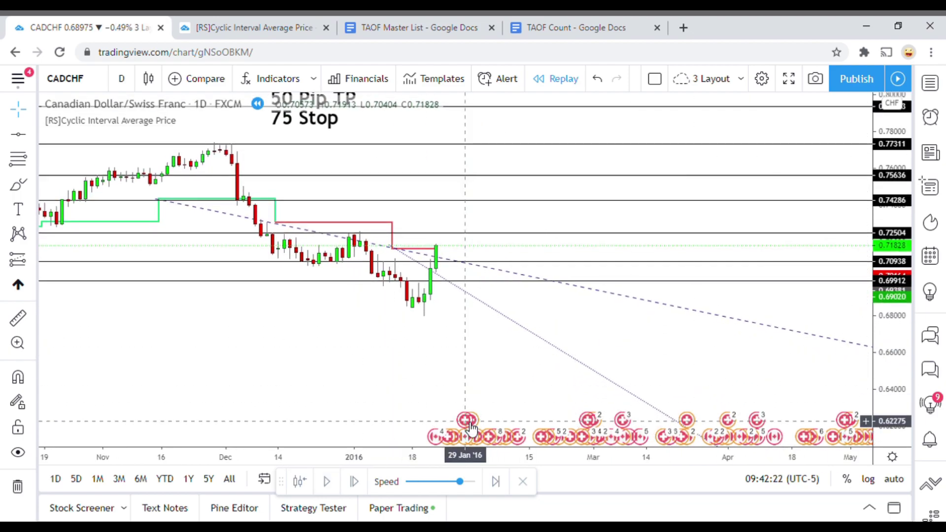
mouse_move(465, 419)
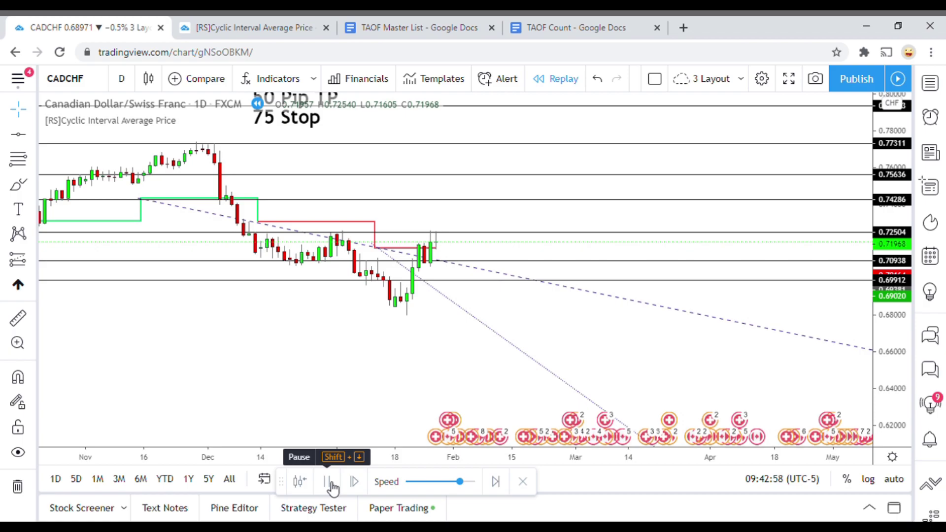
left_click(329, 481)
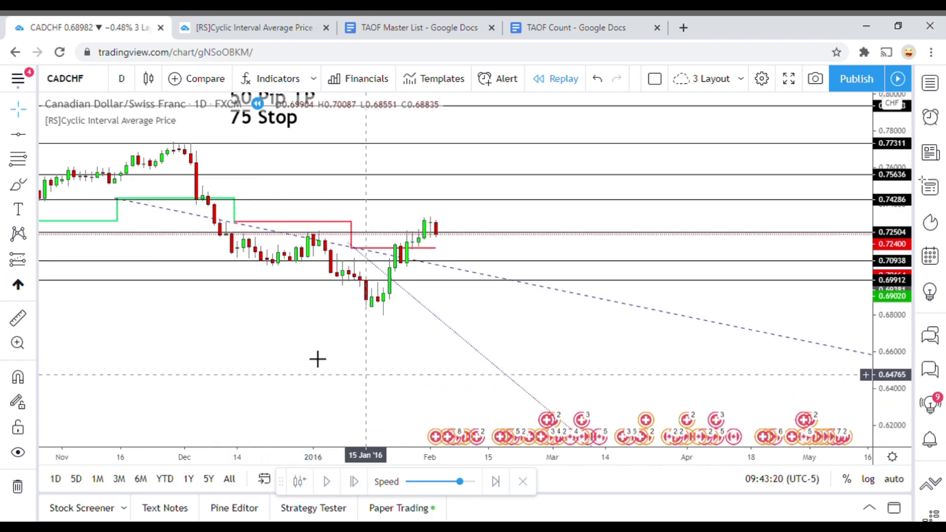
left_click(406, 278)
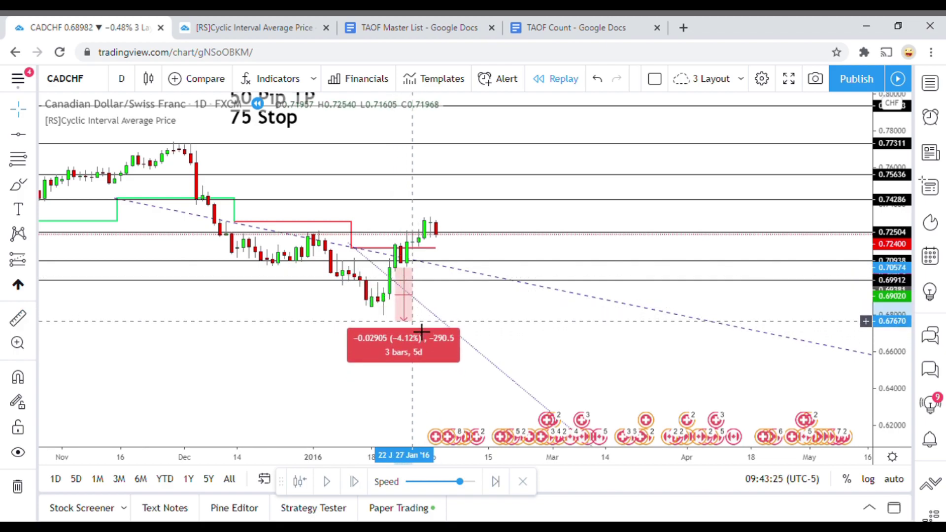
left_click(387, 455)
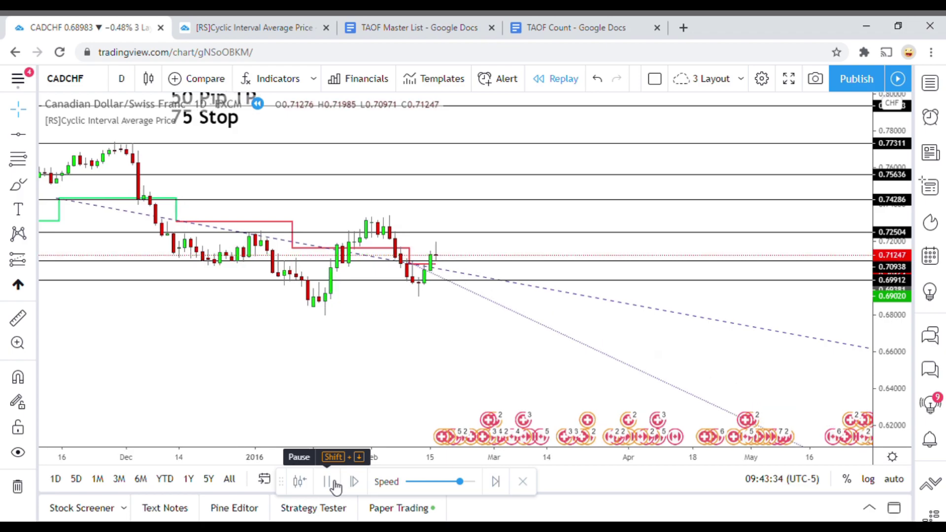
Step: Run the bar replay forward and pause it at about 17 February 2016
left_click(330, 482)
left_click_drag(449, 364, 446, 382)
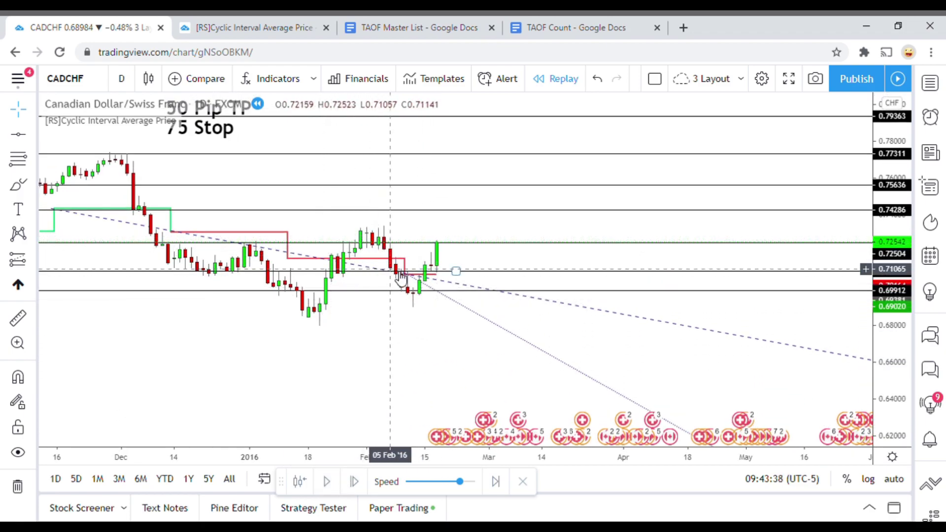
left_click_drag(456, 393, 468, 393)
left_click_drag(890, 348, 890, 362)
left_click_drag(486, 388, 483, 392)
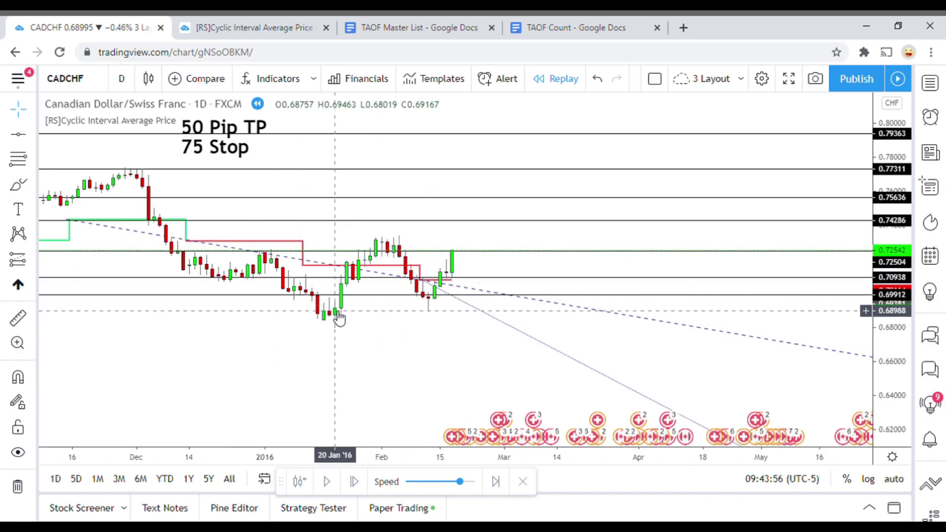
Step: Run the bar replay forward to about 24 March 2016 and show the indicator values in the chart legend
left_click_drag(389, 363, 384, 355)
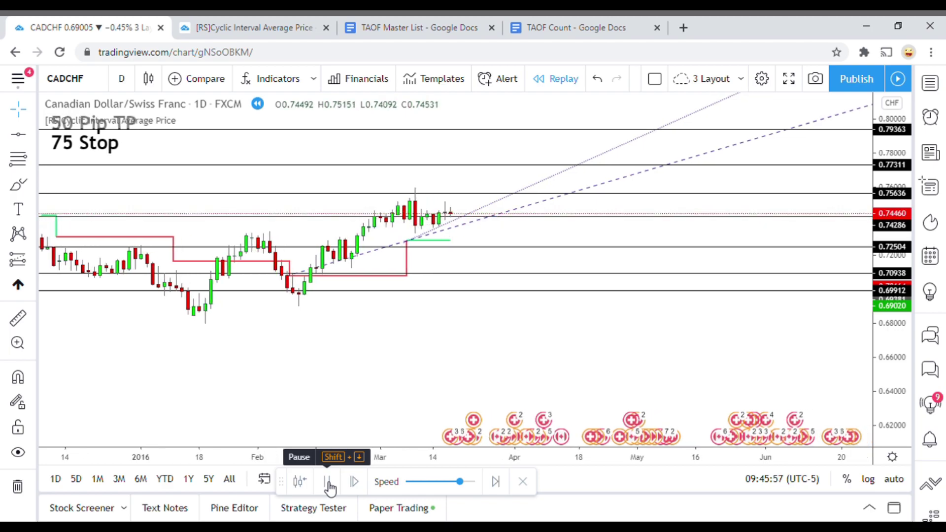
left_click(328, 483)
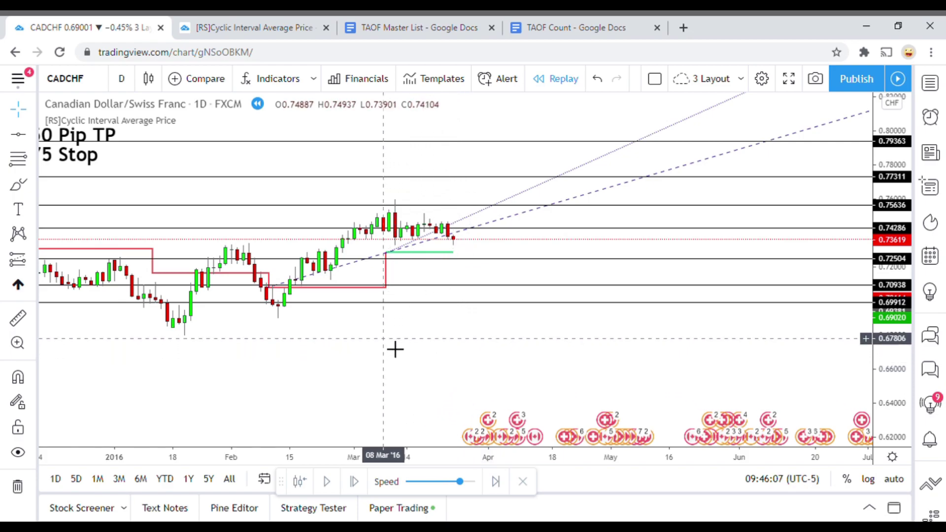
right_click(131, 121)
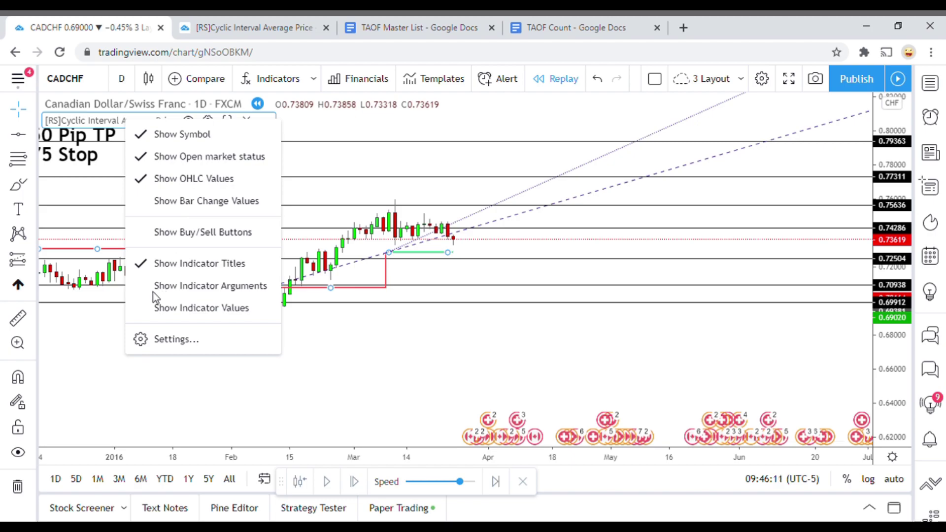
left_click(147, 307)
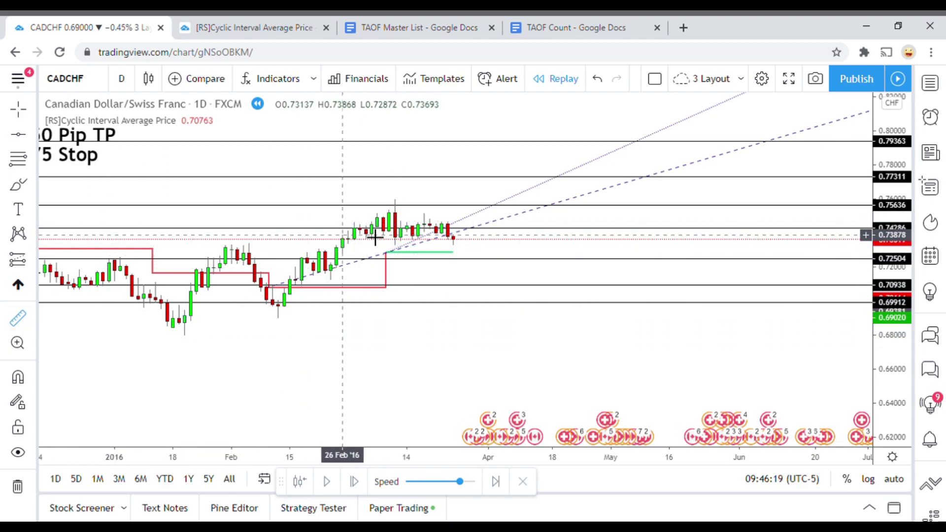
Step: Measure the upward price range at the 9 March 2016 candle and mark 10 March 2016 with a vertical line
left_click(397, 249)
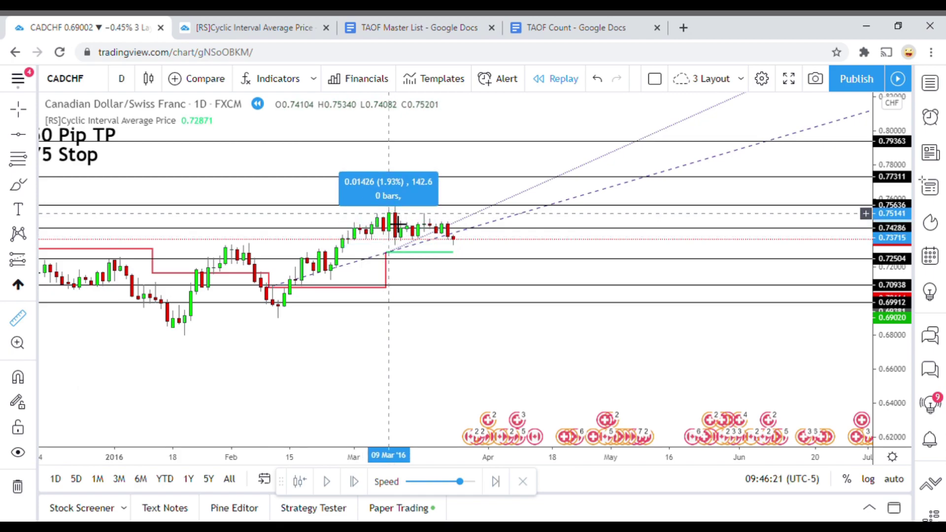
left_click(451, 395)
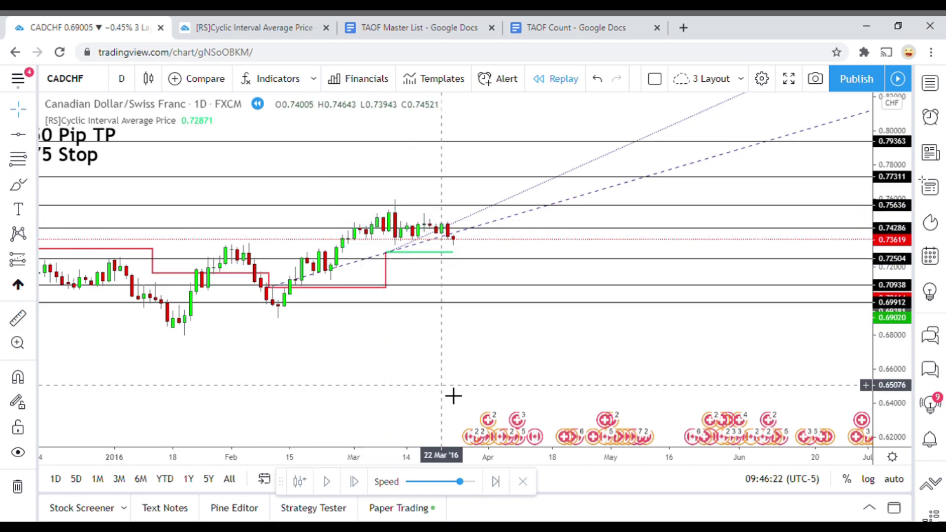
left_click(31, 136)
left_click(84, 280)
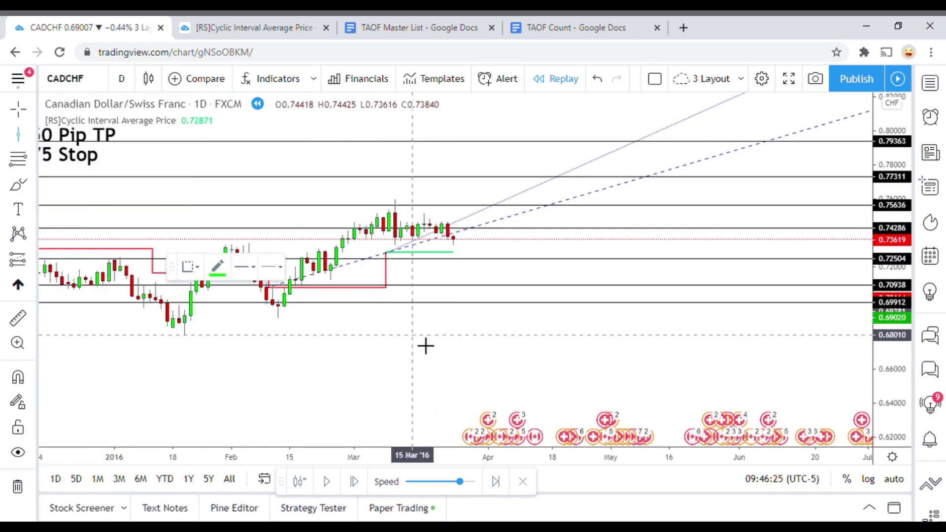
left_click(395, 380)
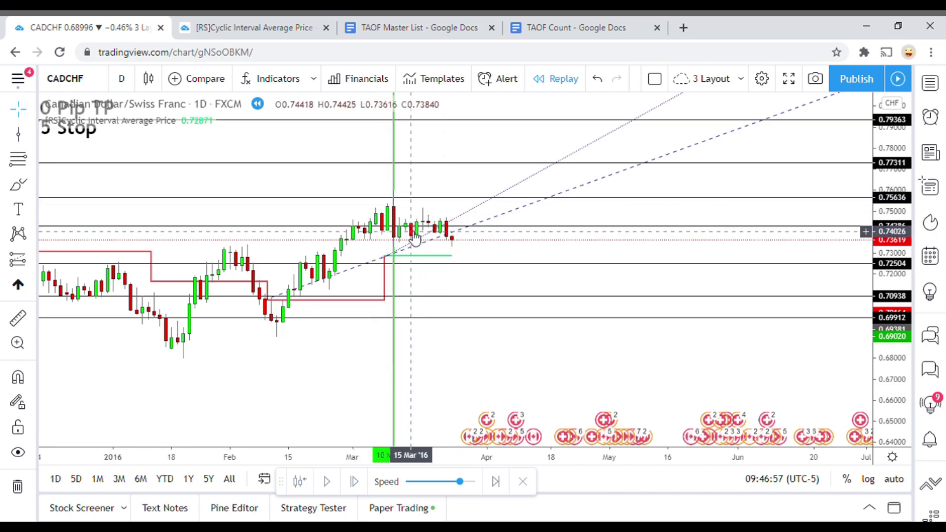
Step: Run the bar replay forward to about 18 April 2016 and measure the price move starting from the 18 March candle
left_click_drag(466, 350, 464, 334)
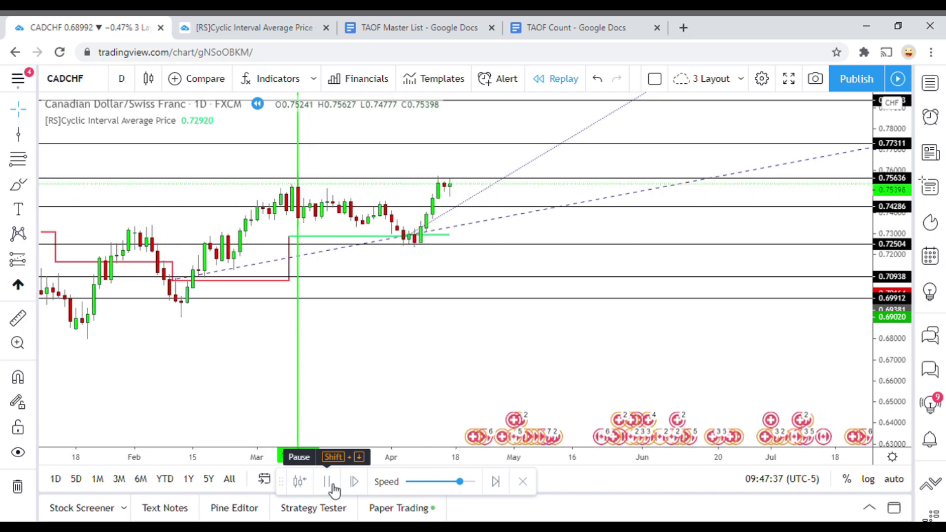
left_click(331, 489)
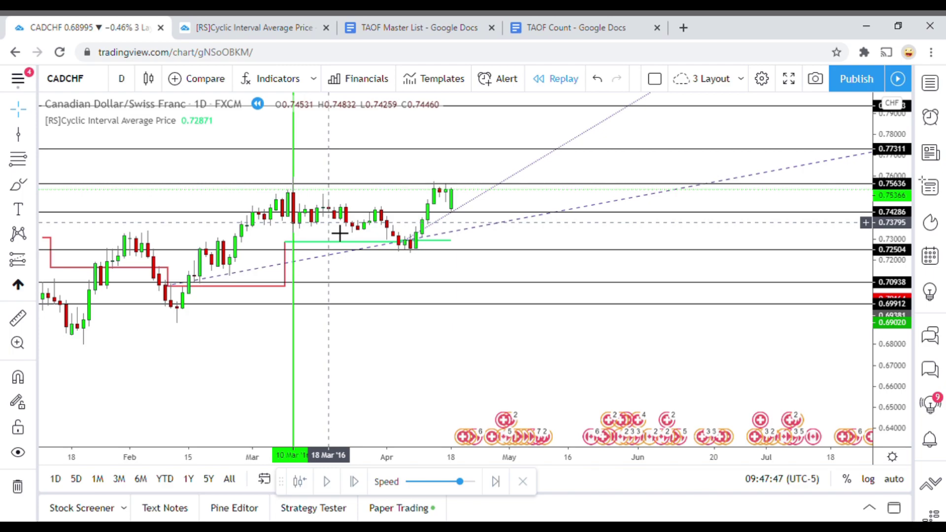
left_click(17, 320)
left_click(339, 236)
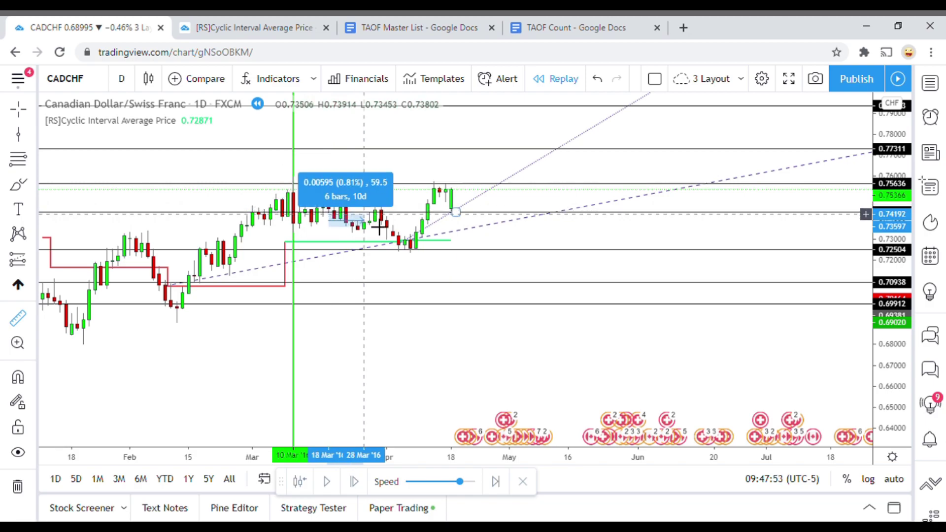
left_click(401, 376)
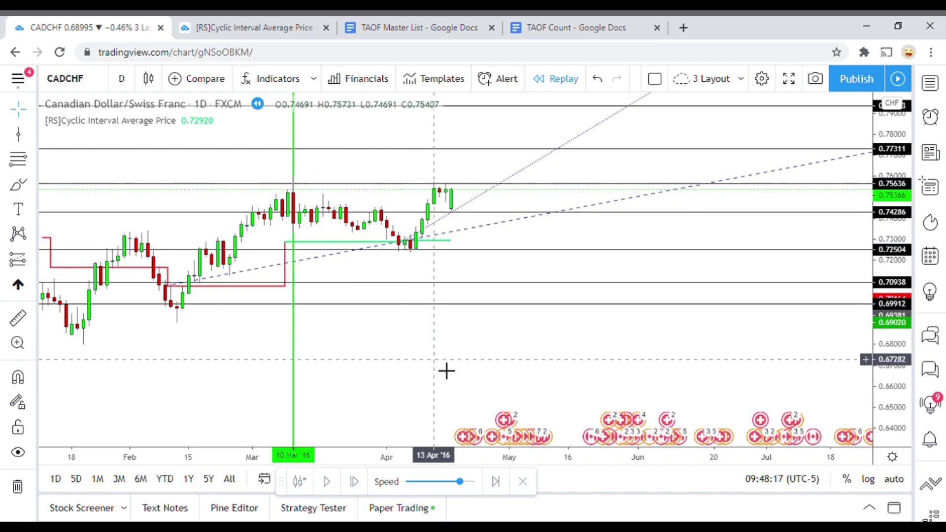
Step: Advance the bar replay in short runs and pause it at 29 April 2016
scroll(437, 367, "right", 1)
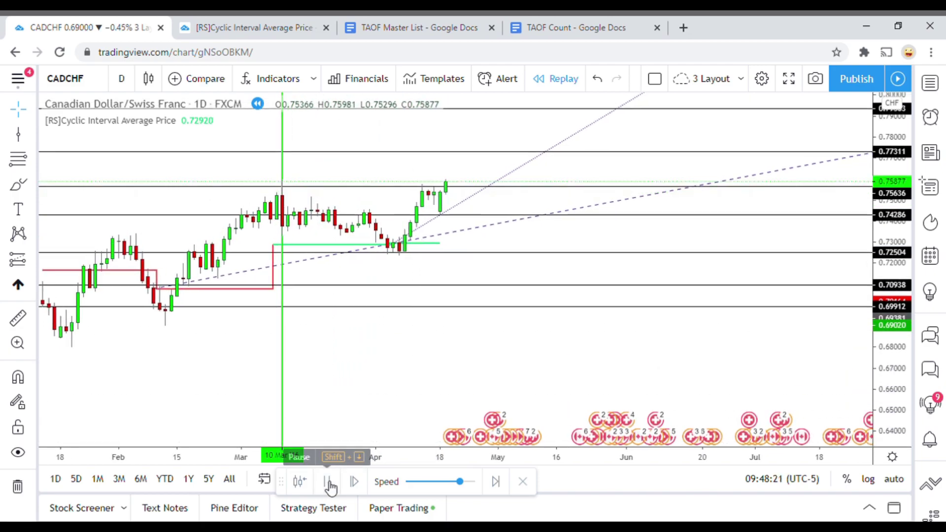
left_click(330, 485)
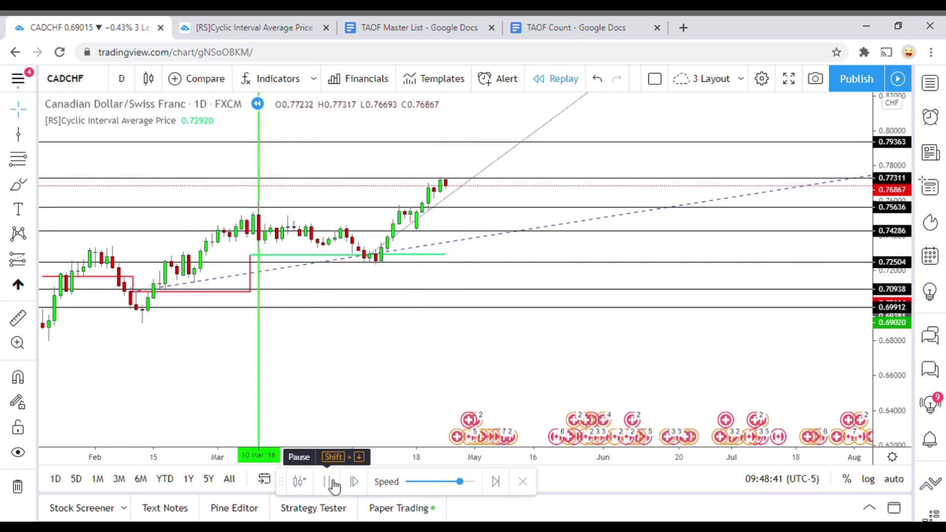
left_click(330, 482)
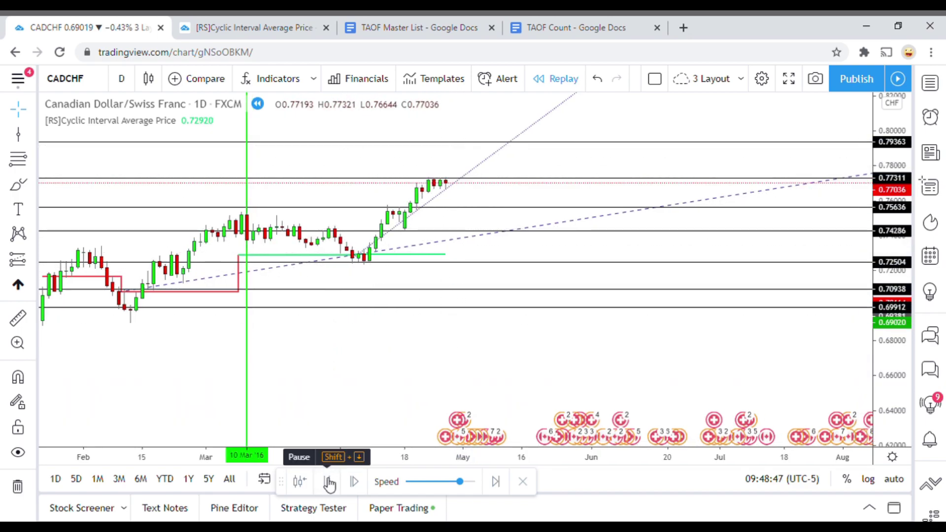
left_click(329, 482)
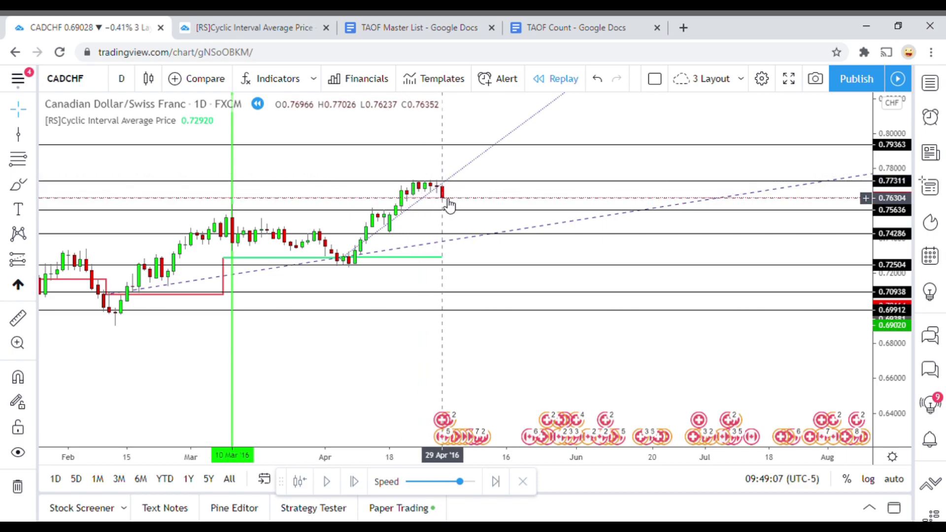
left_click_drag(469, 347, 470, 342)
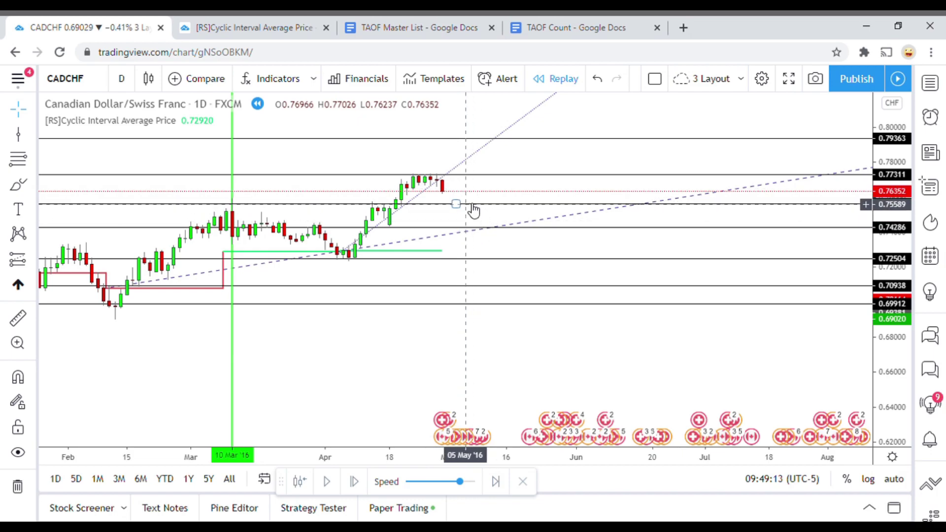
left_click_drag(427, 360, 426, 354)
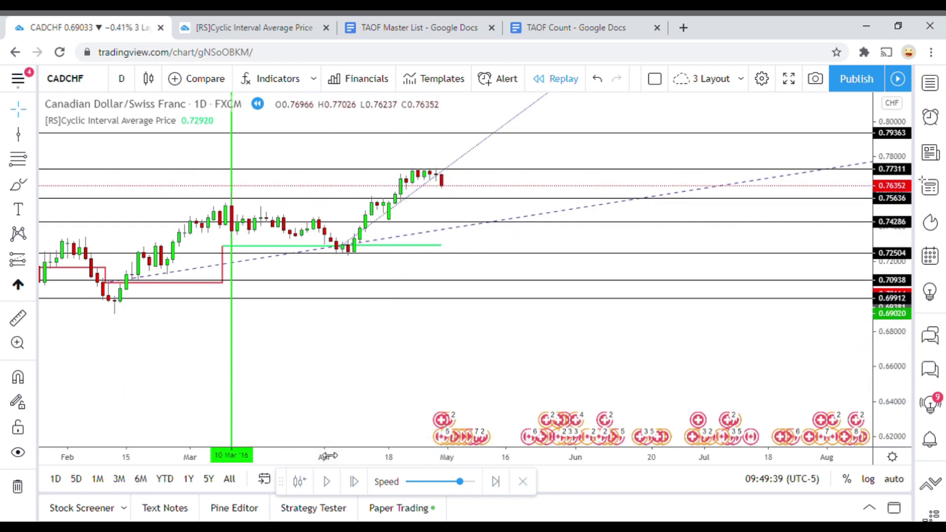
Step: Run the bar replay forward through May and pause it at about 15 June 2016
left_click(329, 483)
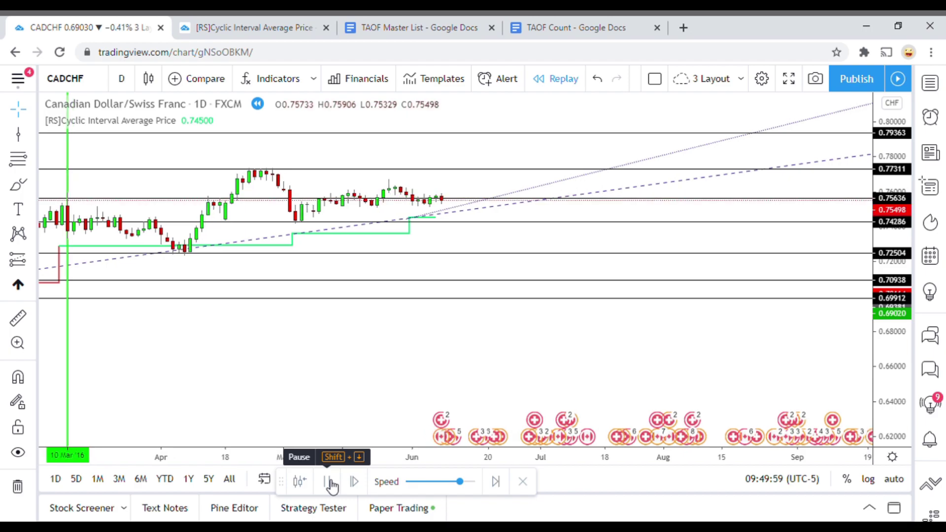
left_click(330, 483)
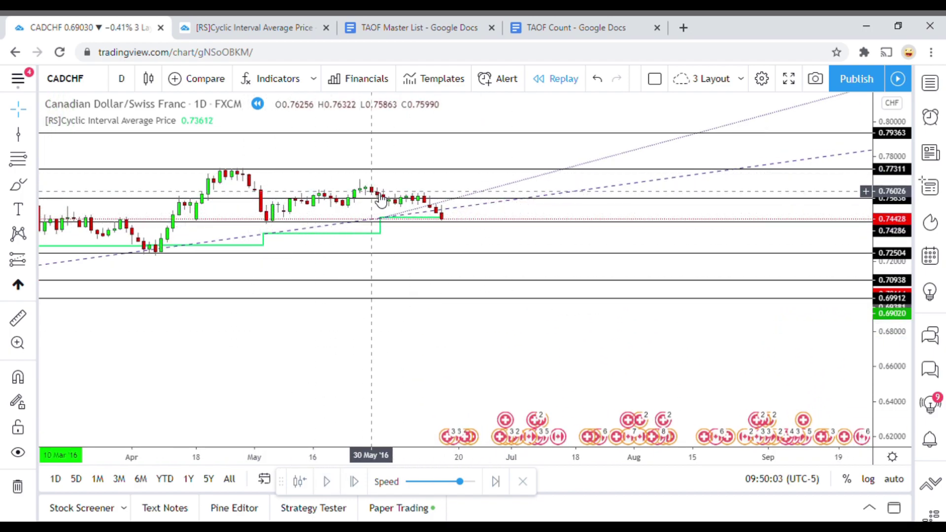
mouse_move(462, 346)
left_mouse_down()
mouse_move(557, 338)
mouse_move(513, 384)
left_mouse_up()
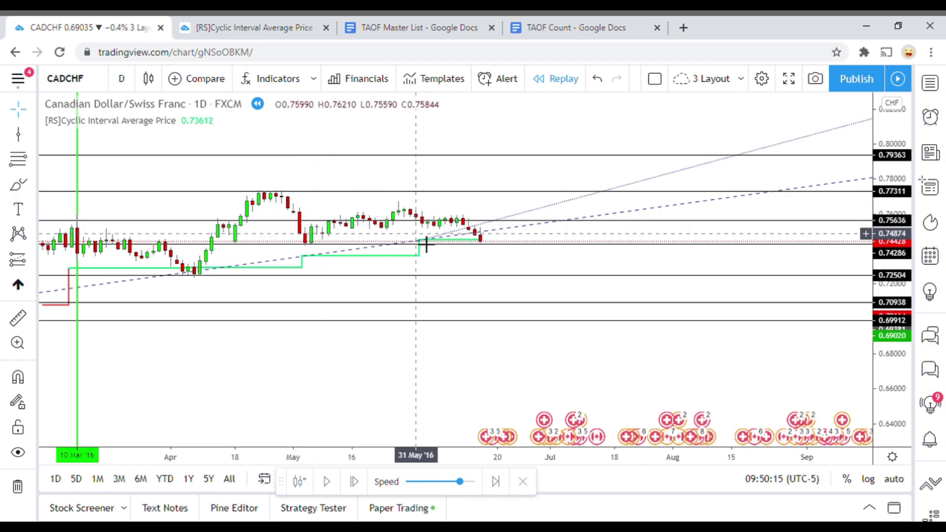
left_click_drag(433, 386, 437, 370)
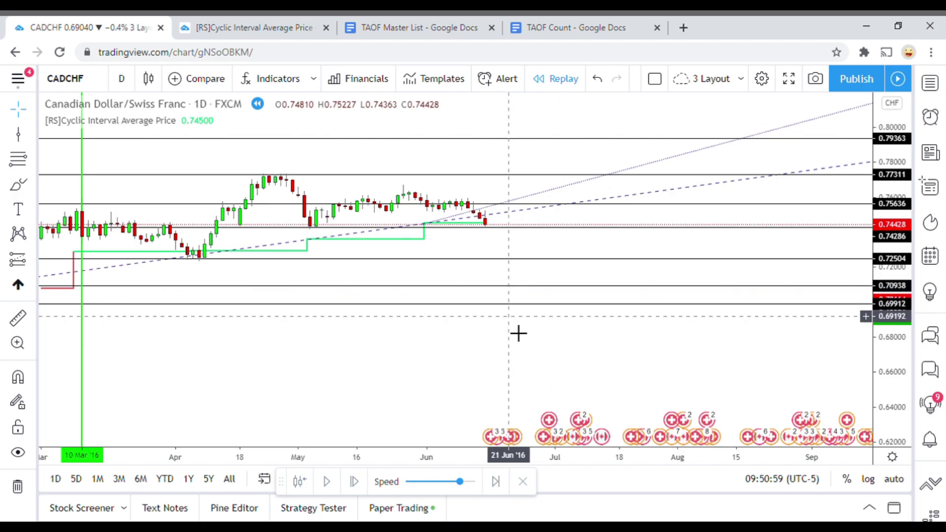
Step: Run the bar replay forward through July and pause it at about 12 August 2016
left_click_drag(503, 370, 500, 376)
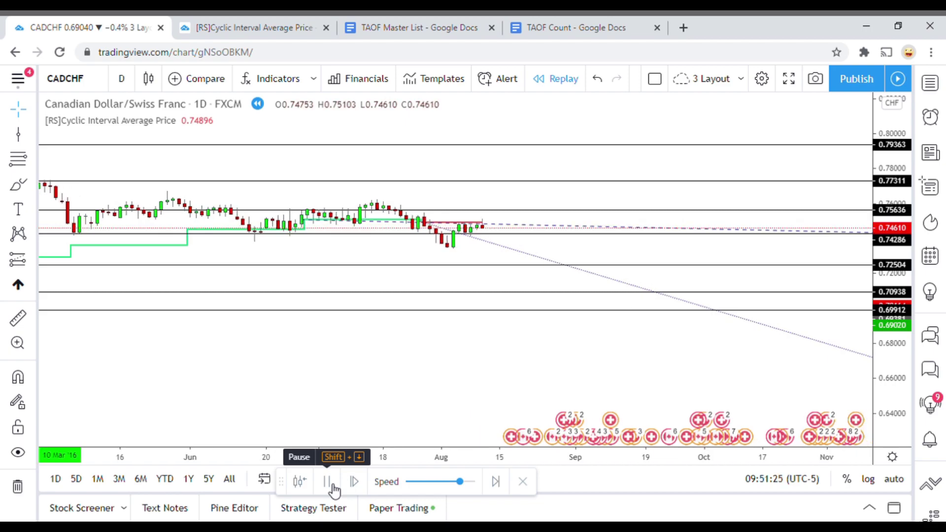
left_click(329, 483)
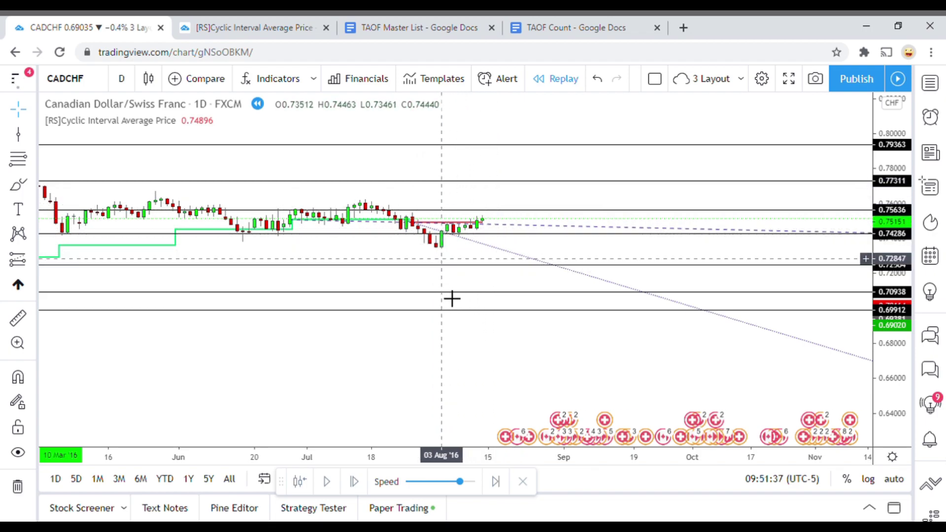
left_click_drag(524, 357, 537, 361)
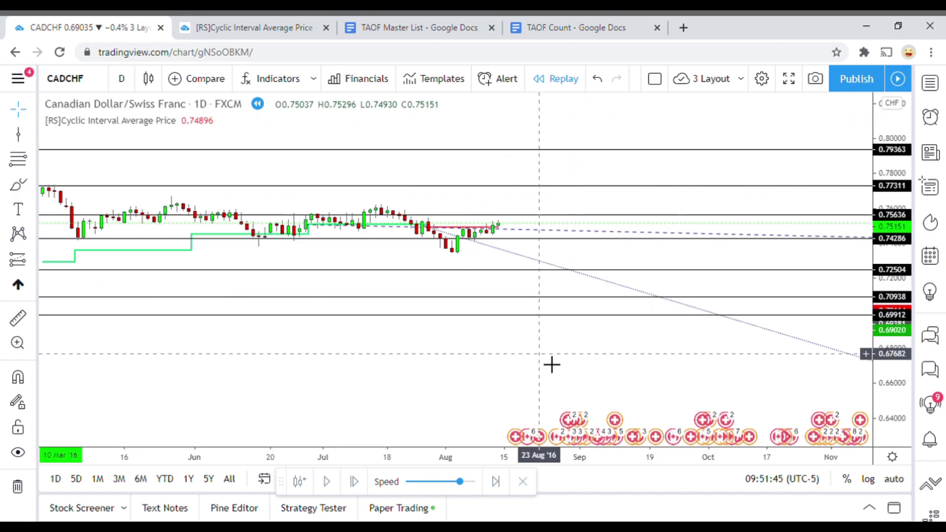
left_click_drag(544, 372, 555, 376)
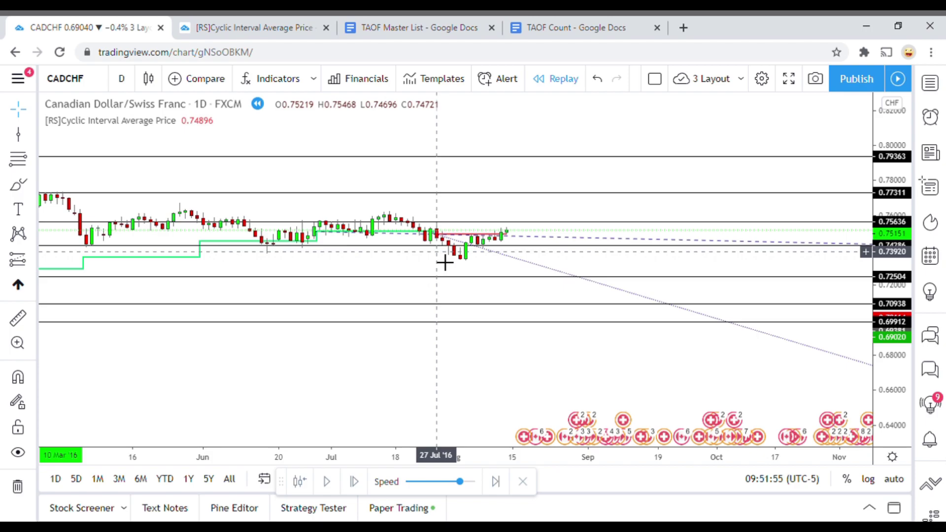
Step: Mark the 27 July 2016 candle with a vertical line
left_click(17, 143)
left_click(436, 277)
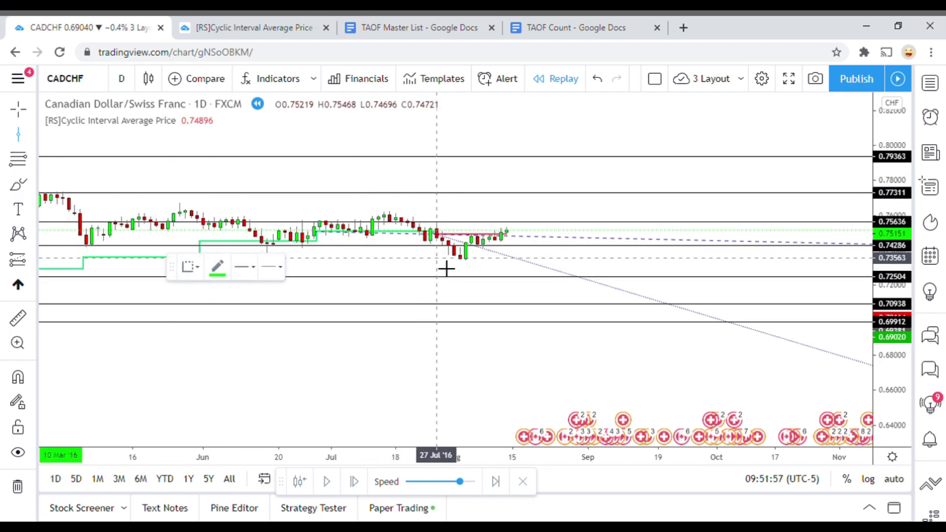
left_click_drag(413, 386, 391, 376)
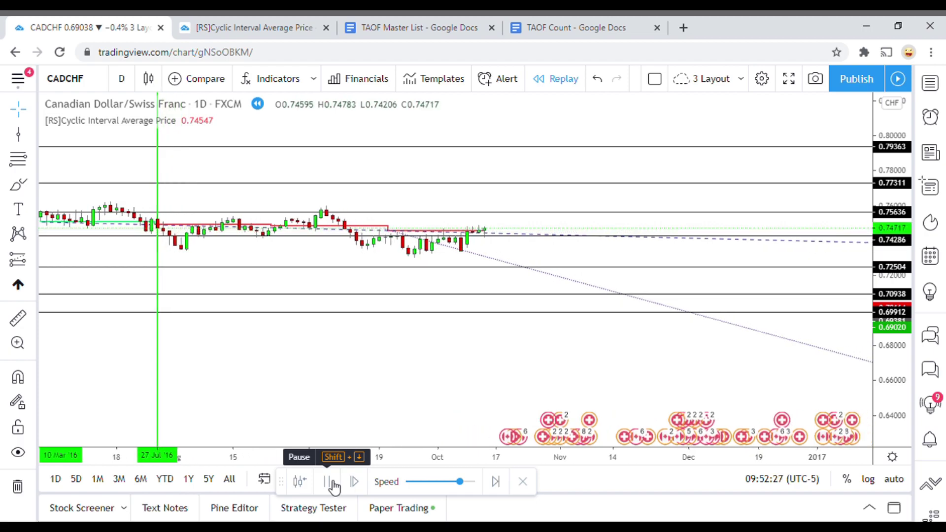
Step: Pause the bar replay at 17 October 2016, inspect the candles, and run it forward to about 15 December 2016
left_click(331, 483)
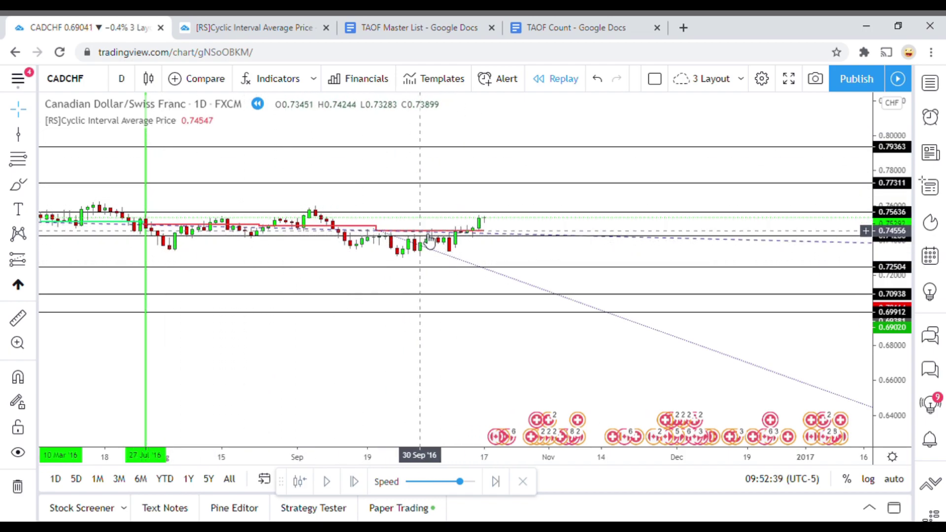
left_click_drag(455, 383, 475, 383)
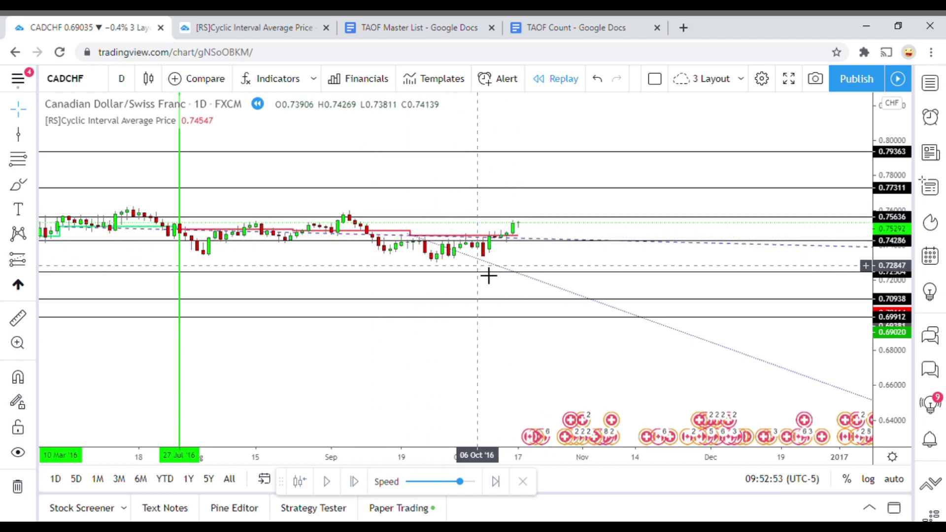
left_click_drag(553, 269, 512, 272)
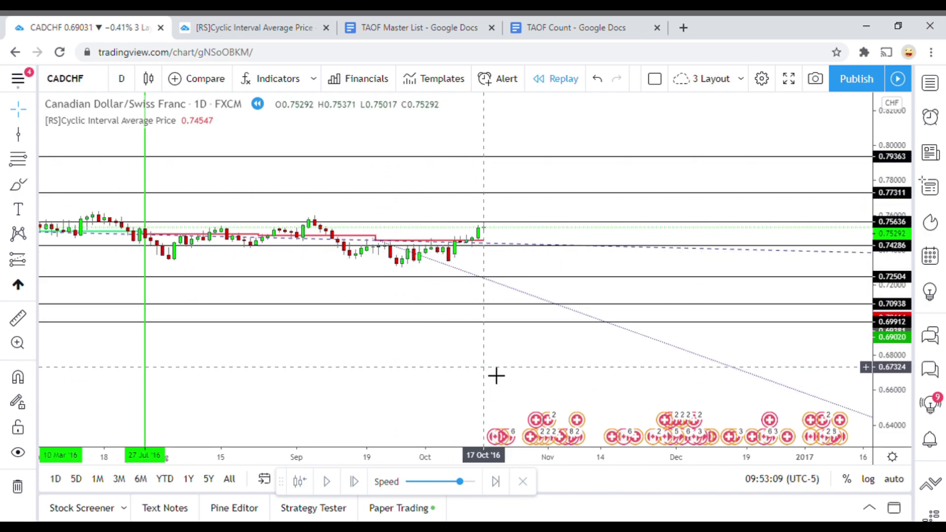
left_click_drag(499, 375, 494, 376)
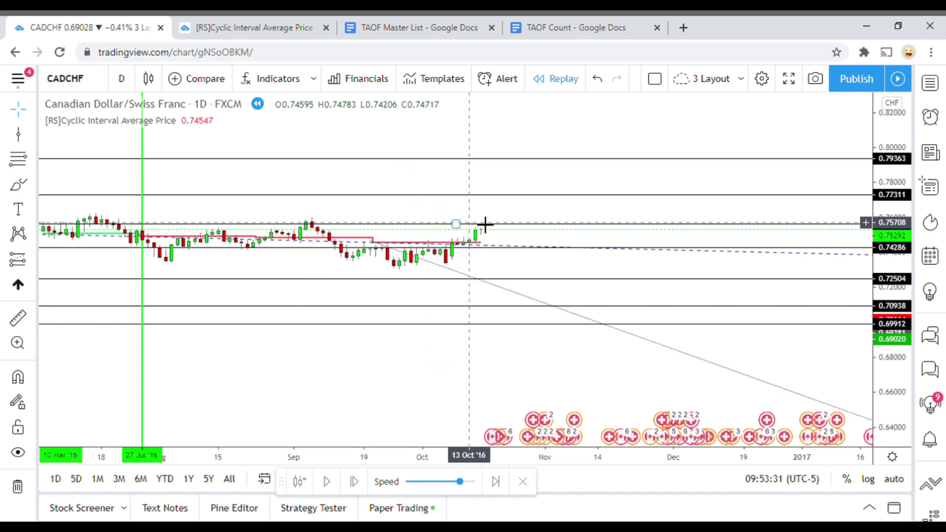
left_click(328, 482)
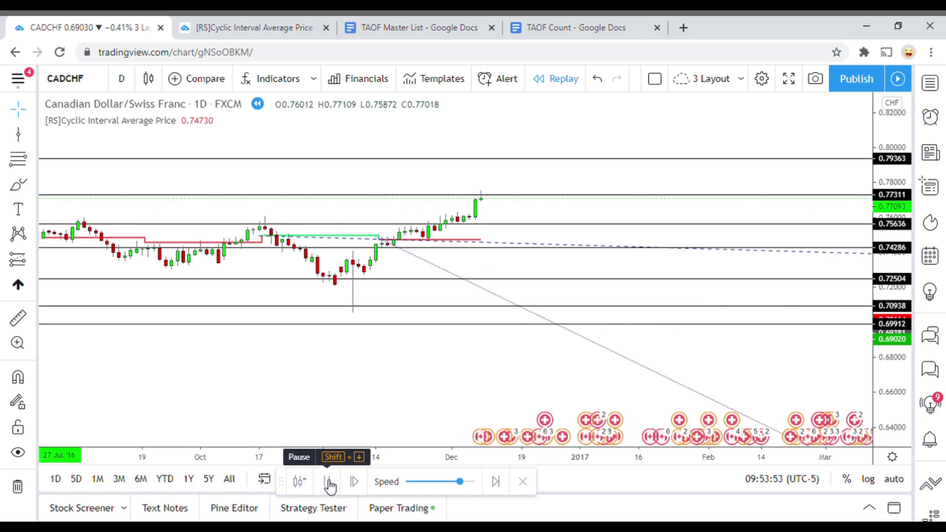
left_click(329, 485)
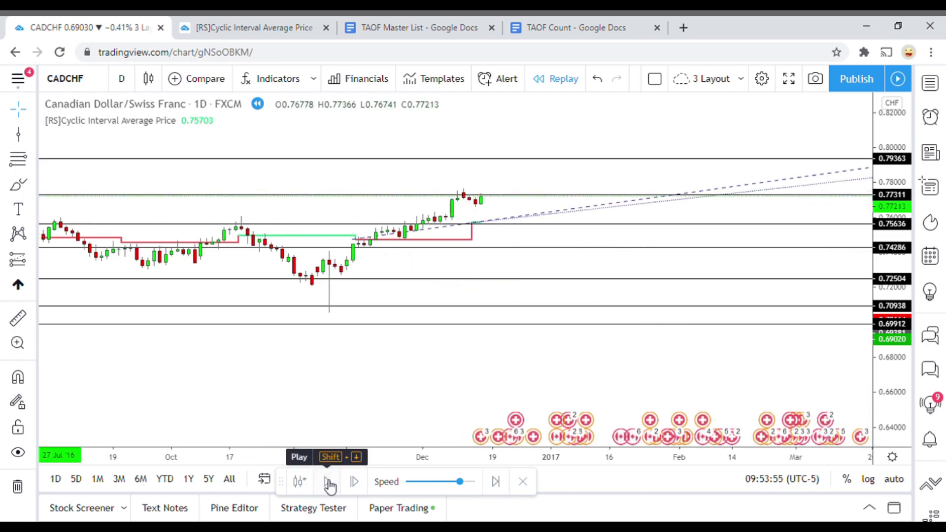
Step: Mark the 19 October 2016 candle with a vertical line and colour the line red
left_click_drag(380, 391, 553, 401)
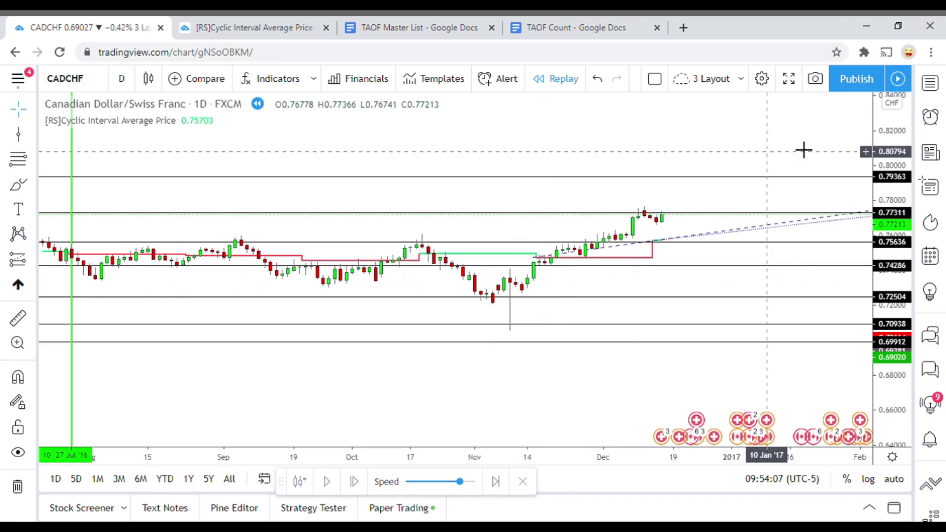
left_click_drag(607, 393, 519, 389)
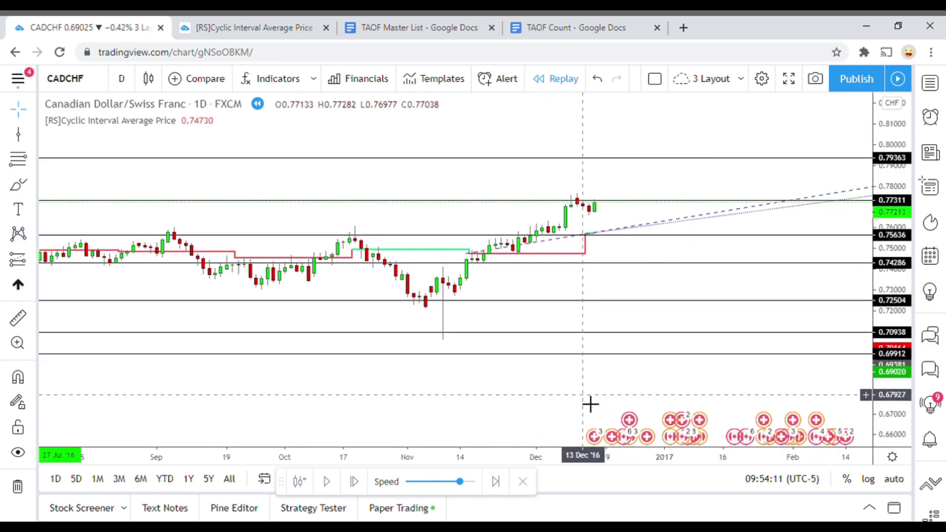
left_click_drag(593, 405, 602, 390)
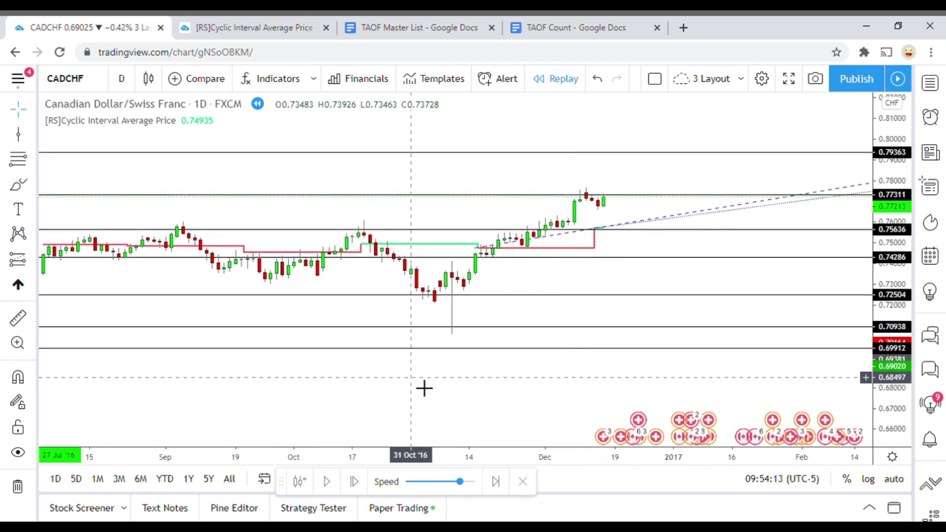
left_click_drag(427, 389, 482, 395)
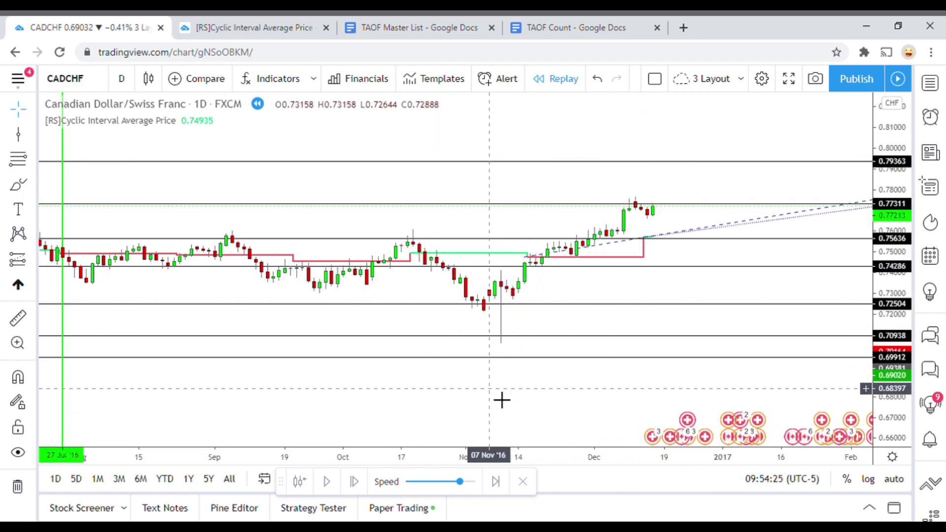
left_click(19, 141)
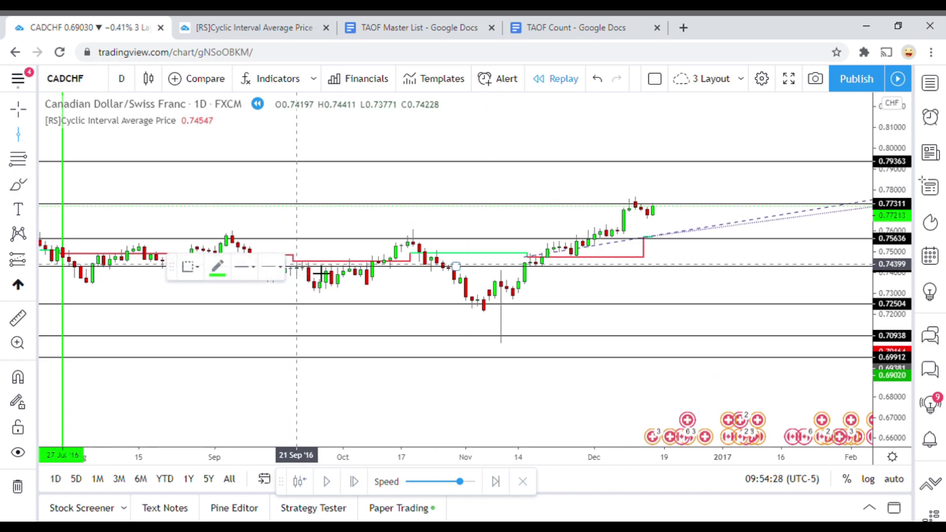
left_click(423, 296)
left_click_drag(477, 403, 477, 391)
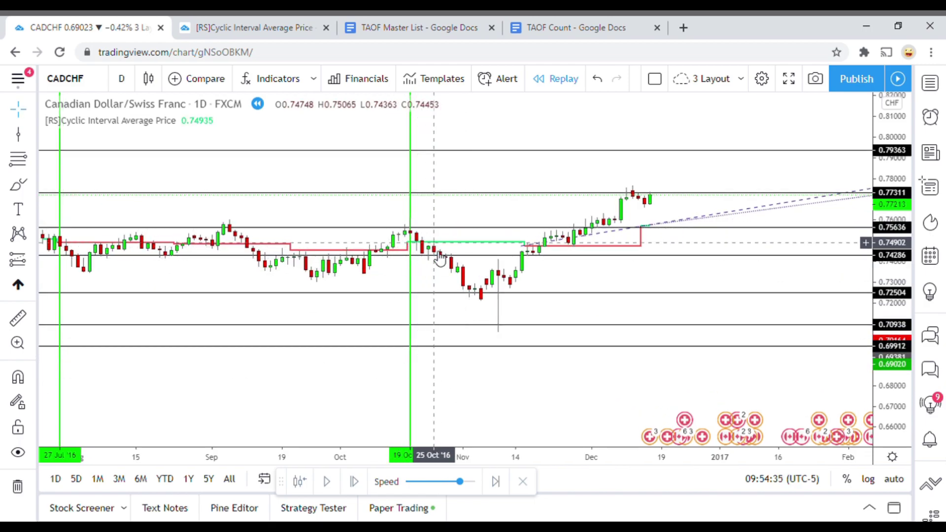
left_click(413, 271)
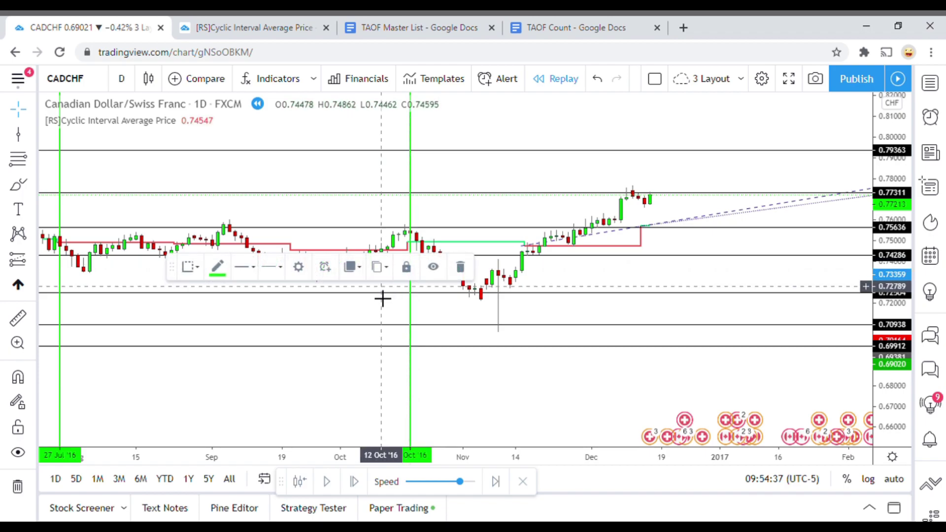
left_click(219, 267)
left_click(226, 307)
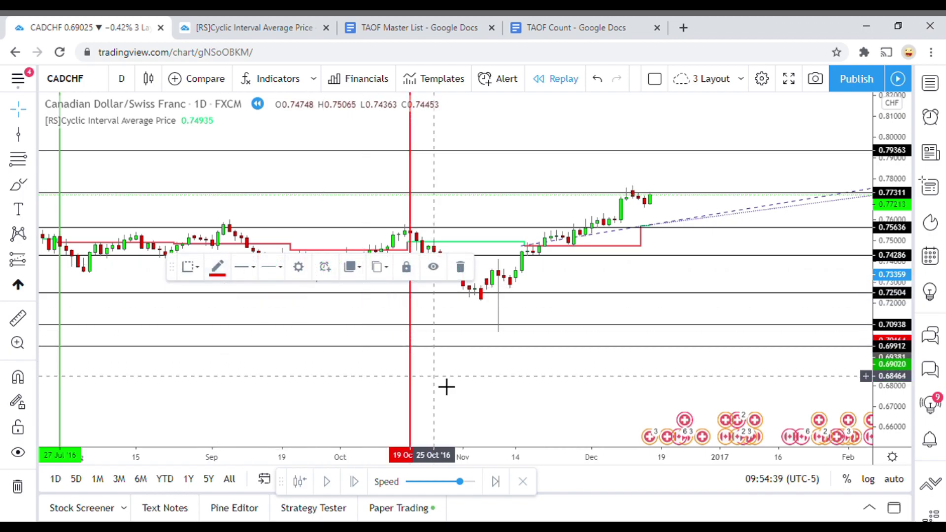
left_click(425, 308)
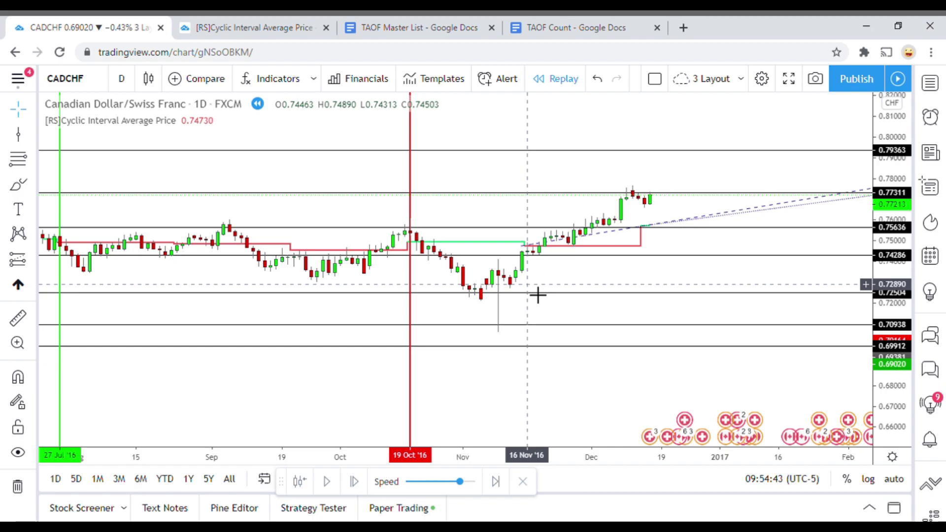
Step: Mark the 16 November 2016 candle with a red vertical line
left_click(18, 134)
left_click(456, 255)
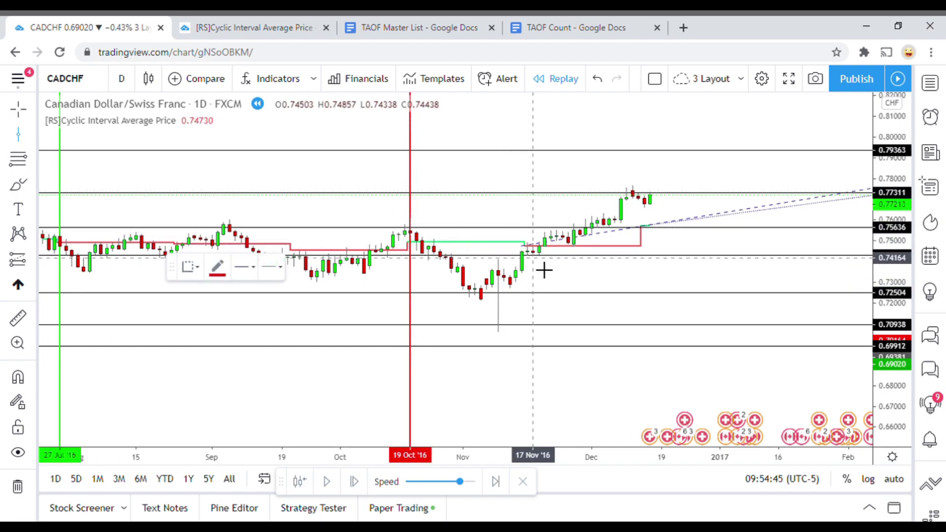
left_click(540, 280)
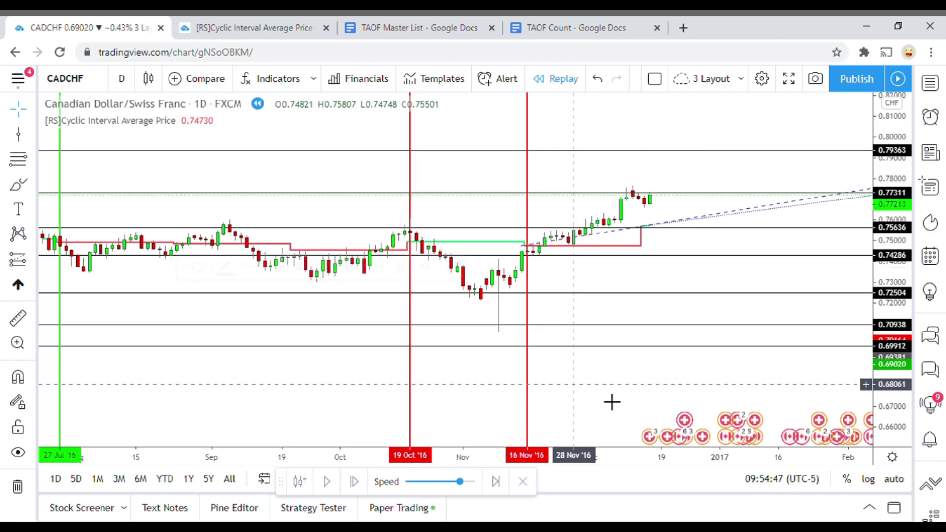
Step: Examine the price action and indicator levels around the 19 October and 16 November 2016 markers
scroll(595, 397, "right", 3)
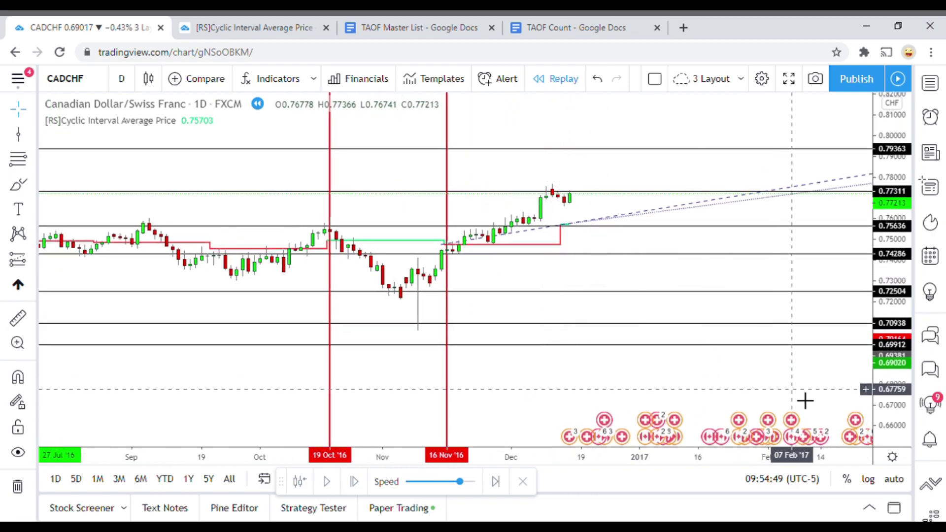
mouse_move(877, 401)
left_mouse_down()
mouse_move(894, 412)
mouse_move(894, 397)
left_mouse_up()
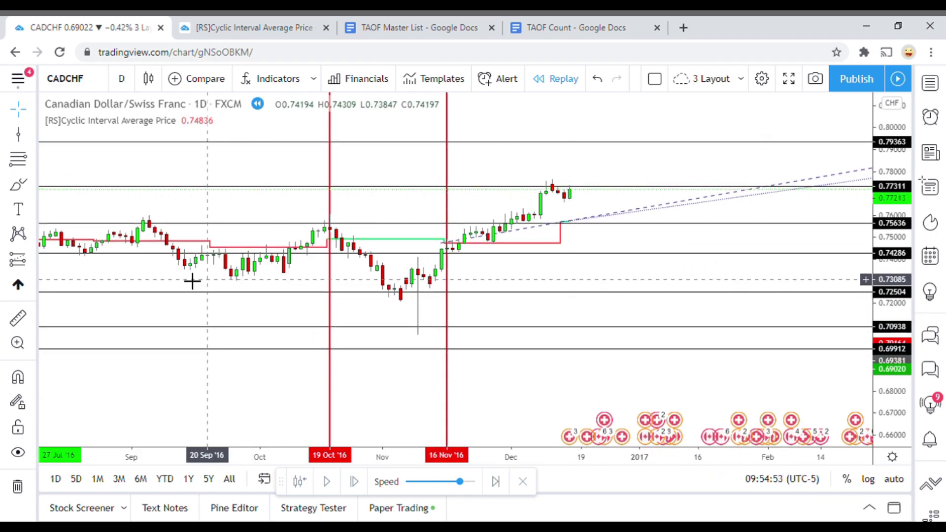
scroll(117, 243, "left", 4)
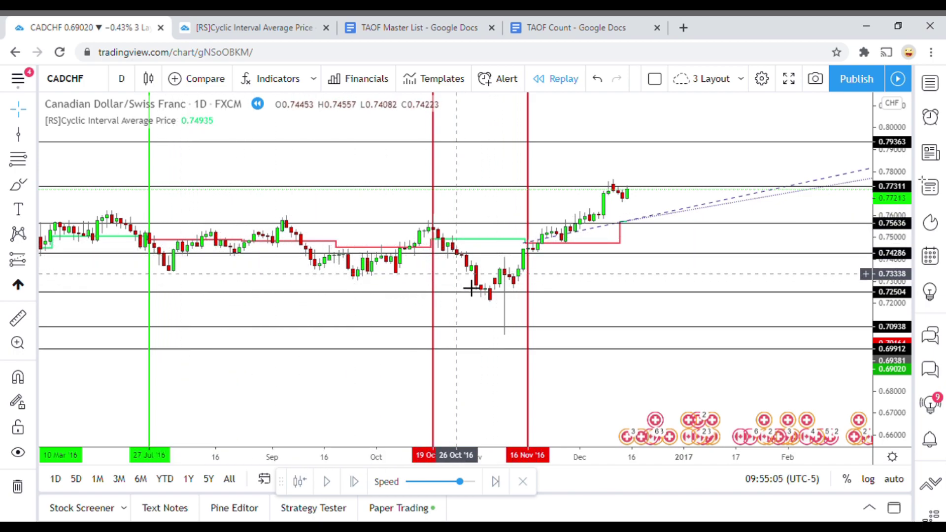
left_click_drag(610, 377, 585, 395)
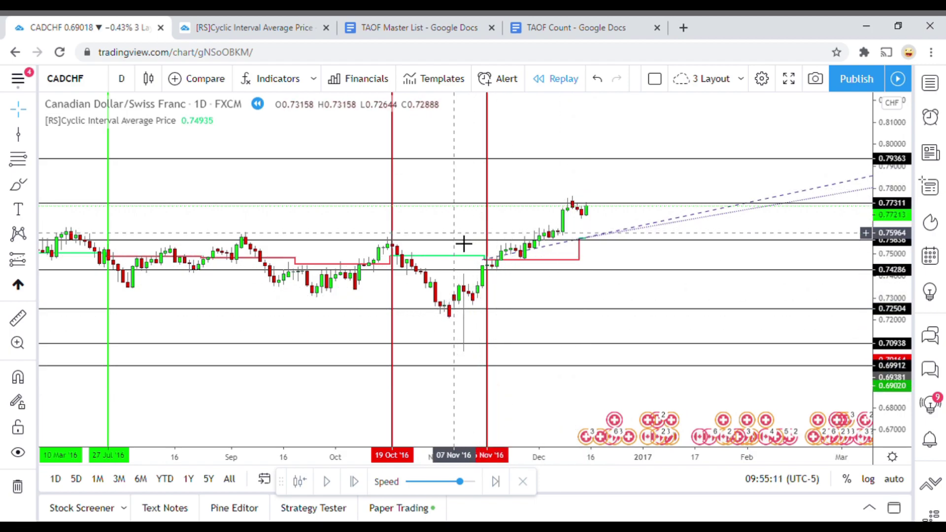
scroll(463, 243, "down", 3)
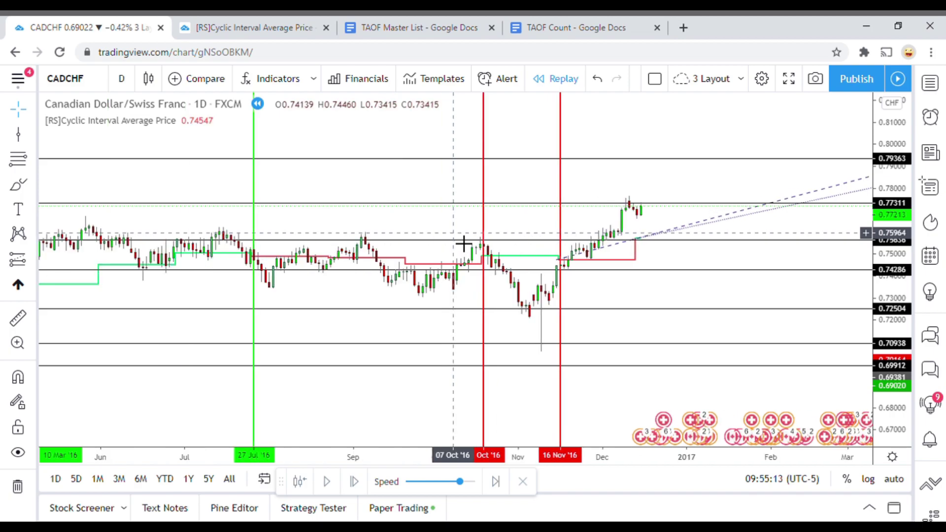
scroll(604, 310, "up", 3)
left_click_drag(604, 310, 528, 299)
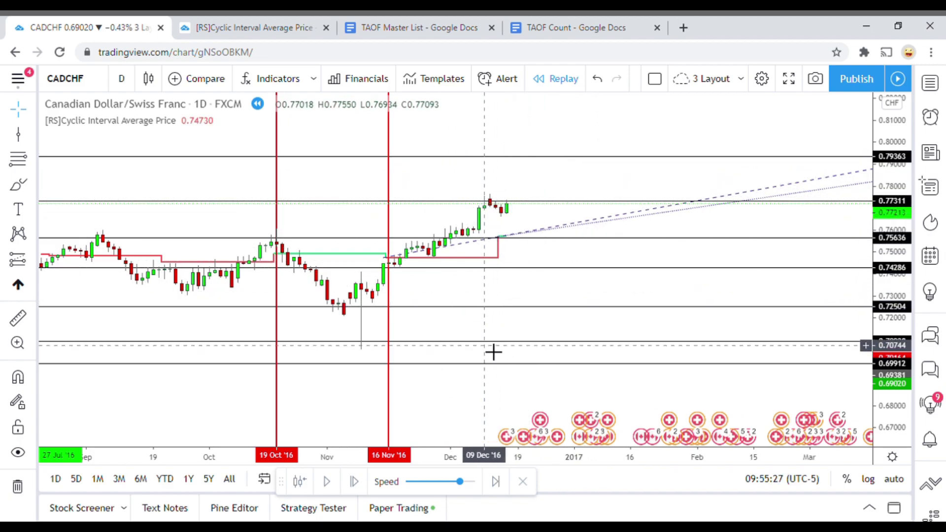
Step: Advance the bar replay in two short runs and pause it at about 12 January 2017
left_click(329, 482)
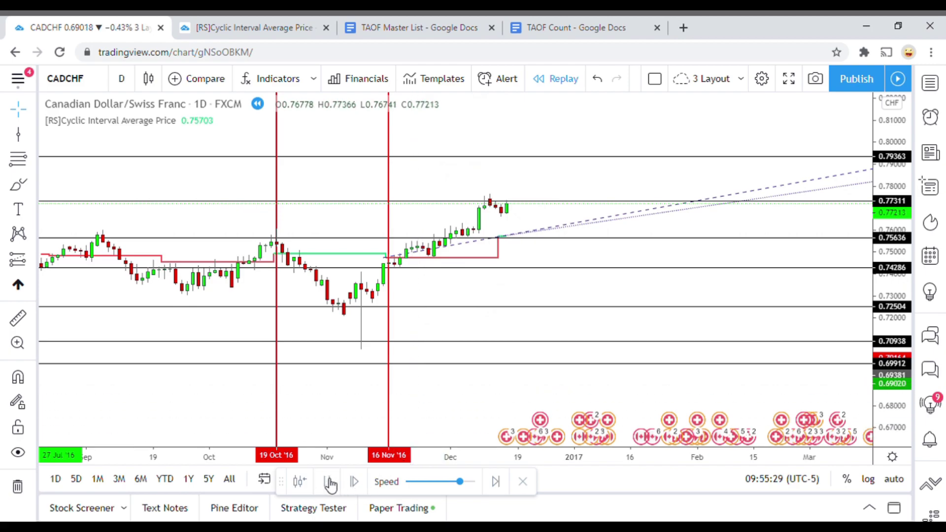
left_click(330, 482)
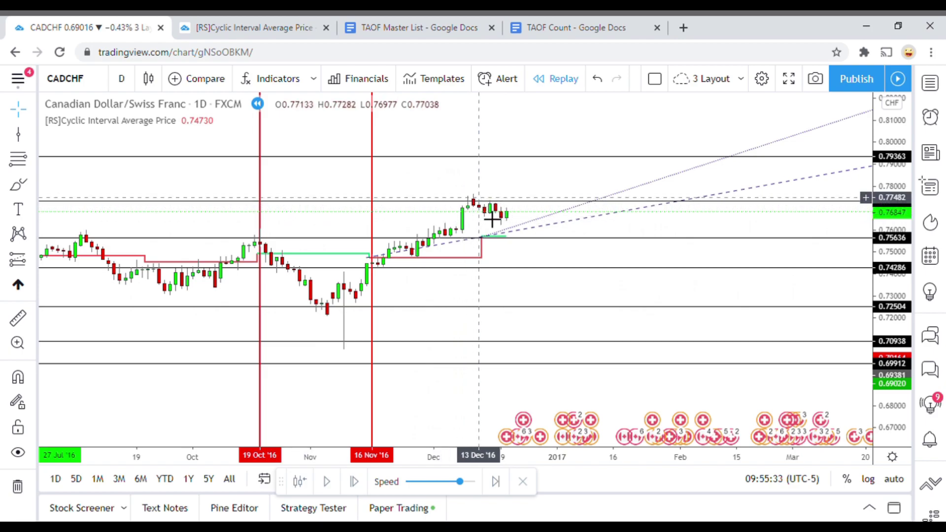
left_click_drag(544, 267, 542, 263)
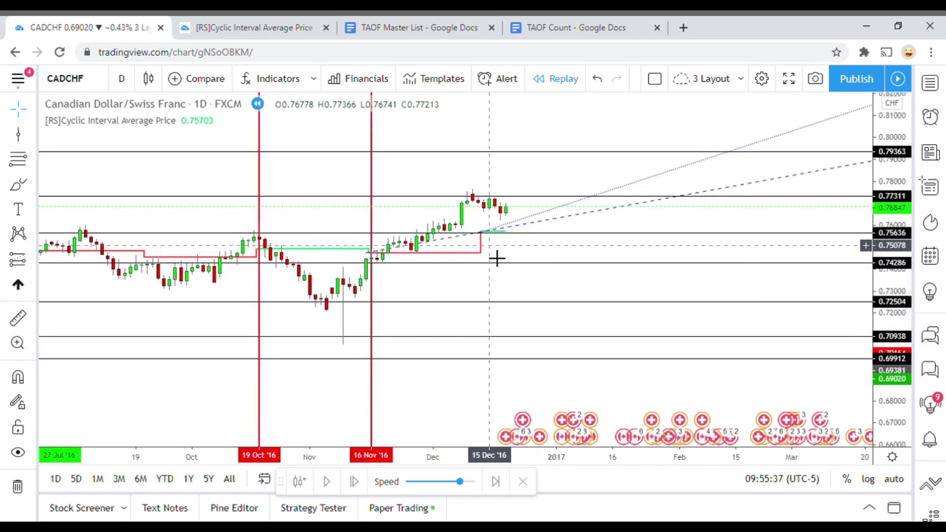
left_click(327, 484)
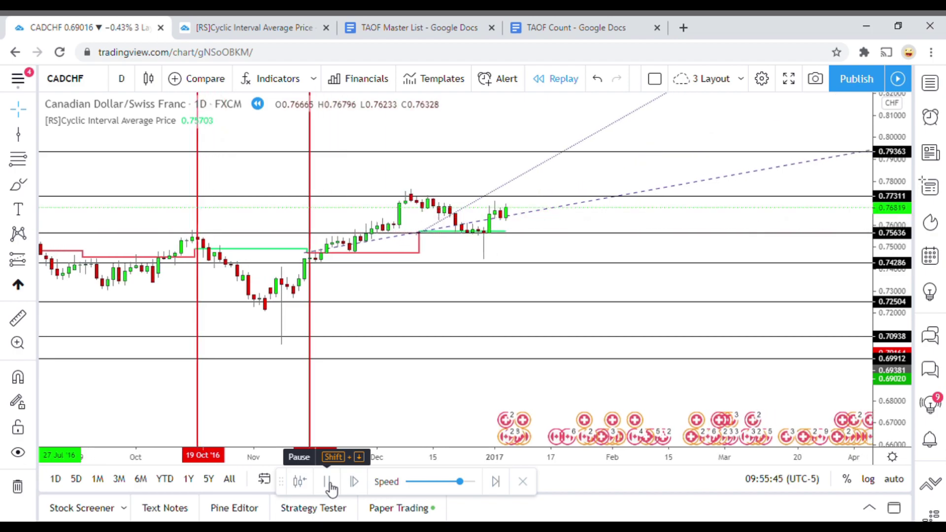
left_click(328, 482)
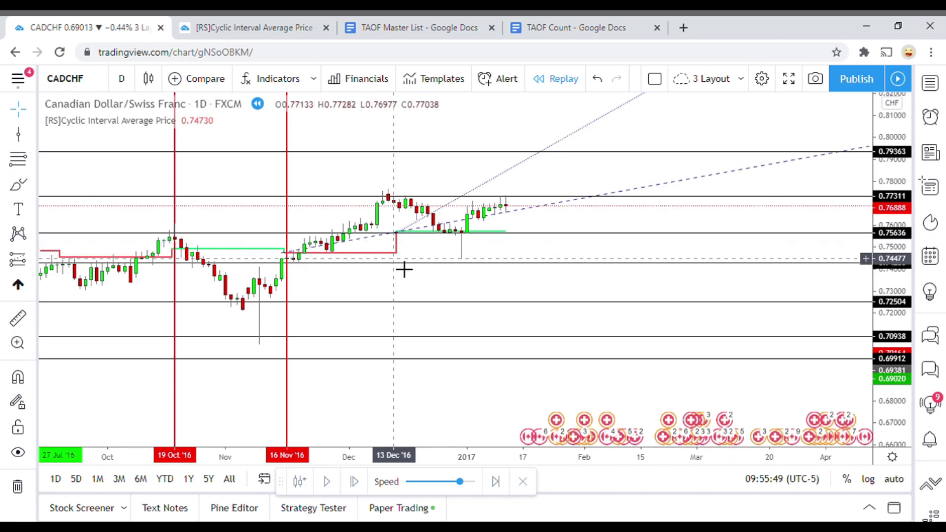
Step: Mark the 14 December 2016 candle with a vertical line
left_click(18, 134)
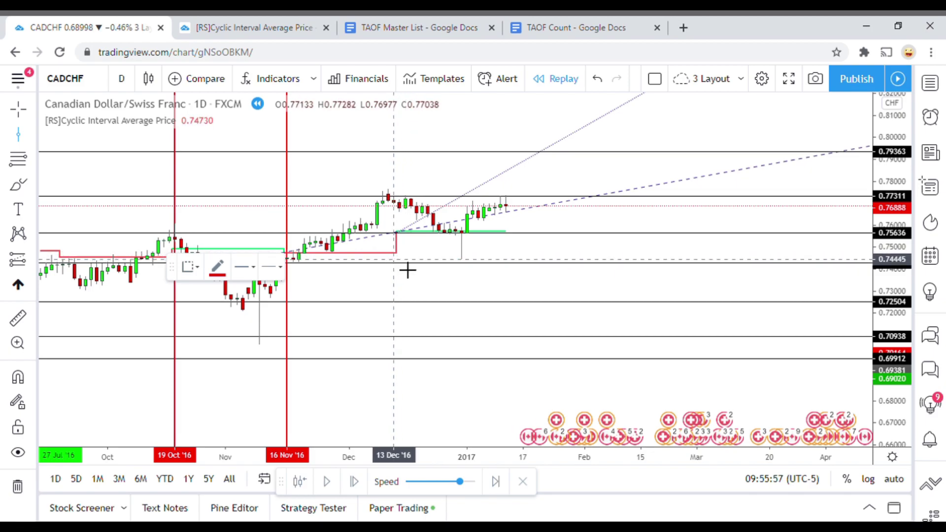
left_click(410, 268)
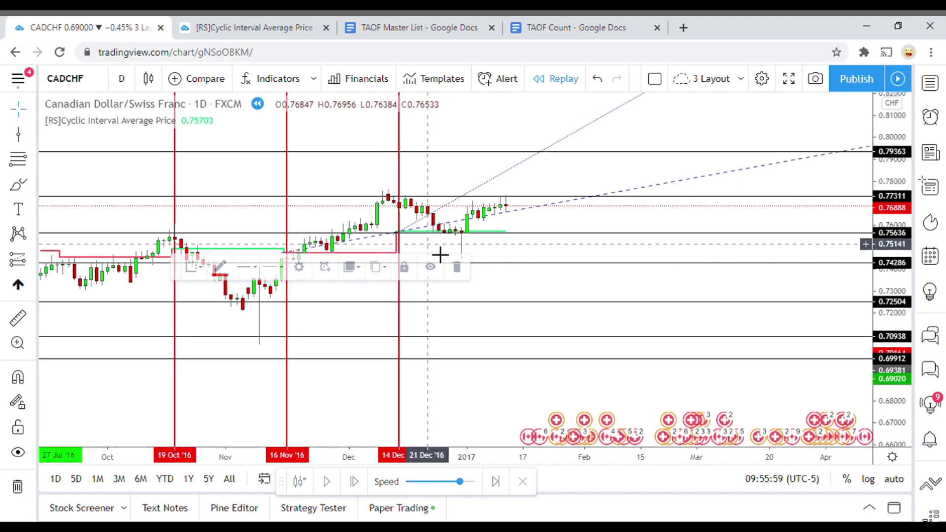
left_click(69, 251)
Step: Measure the pip distance up to the 0.77311 level just after the 14 December 2016 marker
left_click(18, 317)
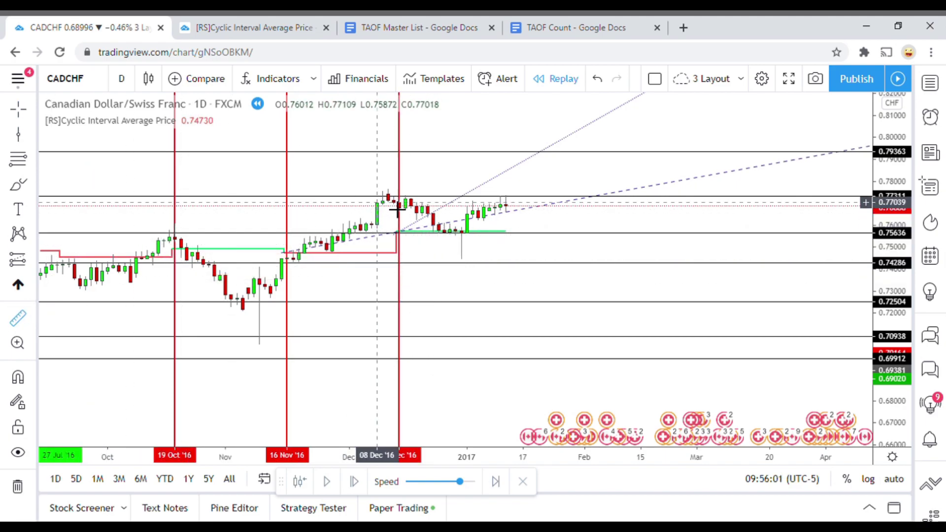
left_click(428, 219)
left_click(428, 206)
Step: Colour the 14 December 2016 vertical line green
left_click(399, 276)
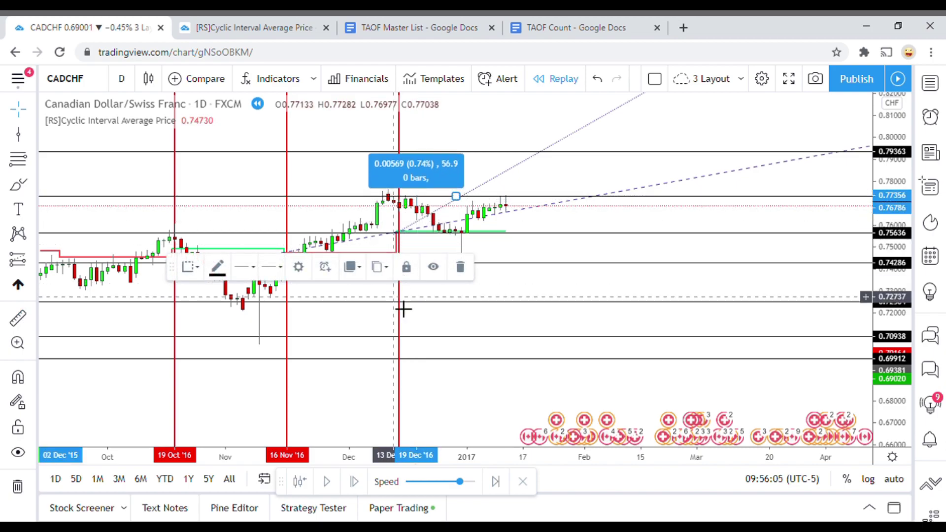
left_click(218, 267)
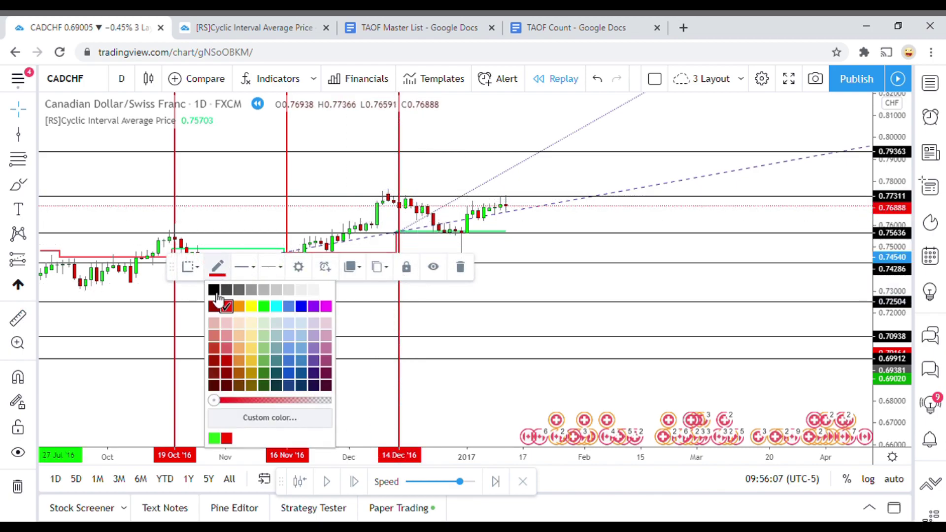
left_click(263, 307)
left_click(730, 253)
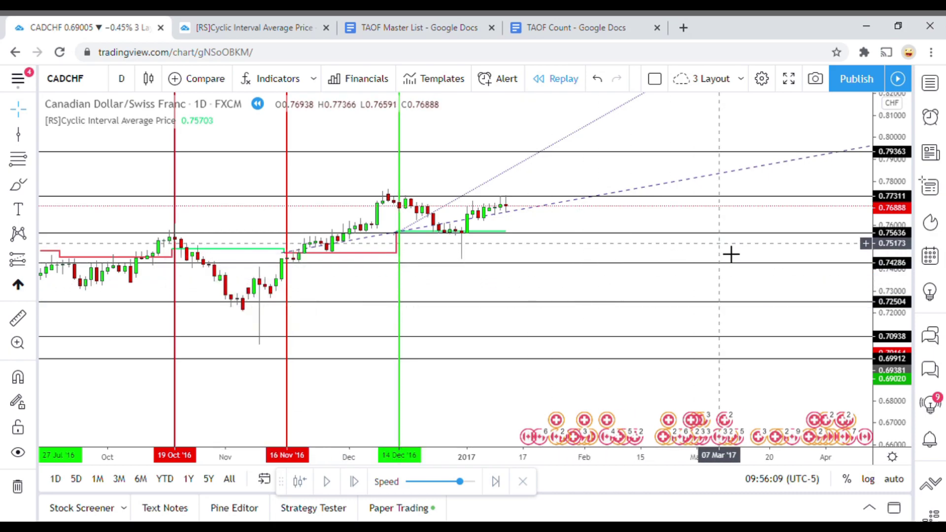
Step: Review all the vertical entry markers from March to December 2016 against the price action and indicator
scroll(730, 255, "down", 3)
scroll(730, 255, "down", 3)
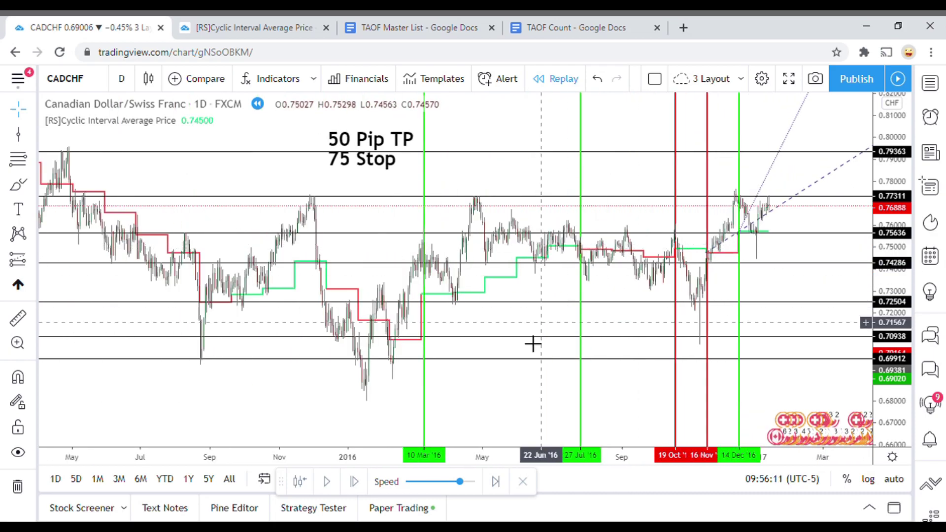
scroll(488, 418, "up", 5)
left_click_drag(511, 416, 517, 397)
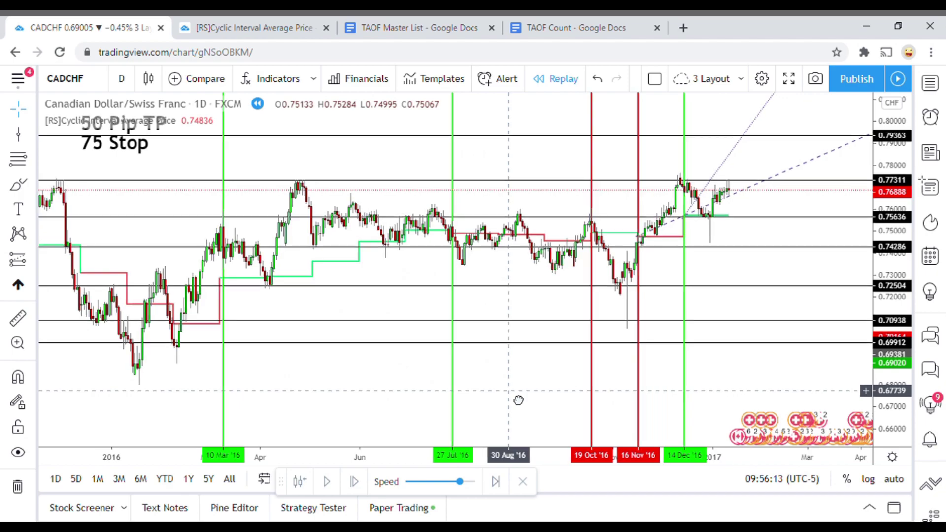
scroll(374, 426, "up", 1)
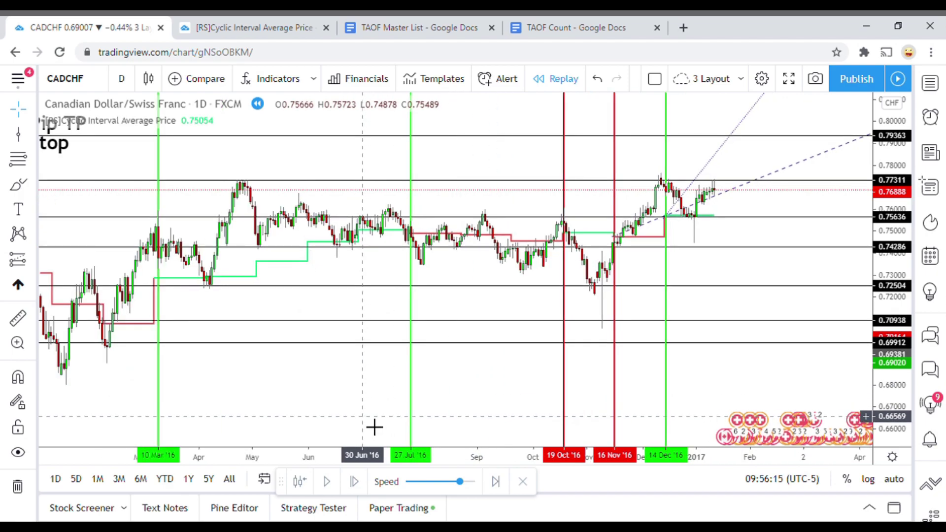
scroll(361, 429, "down", 1)
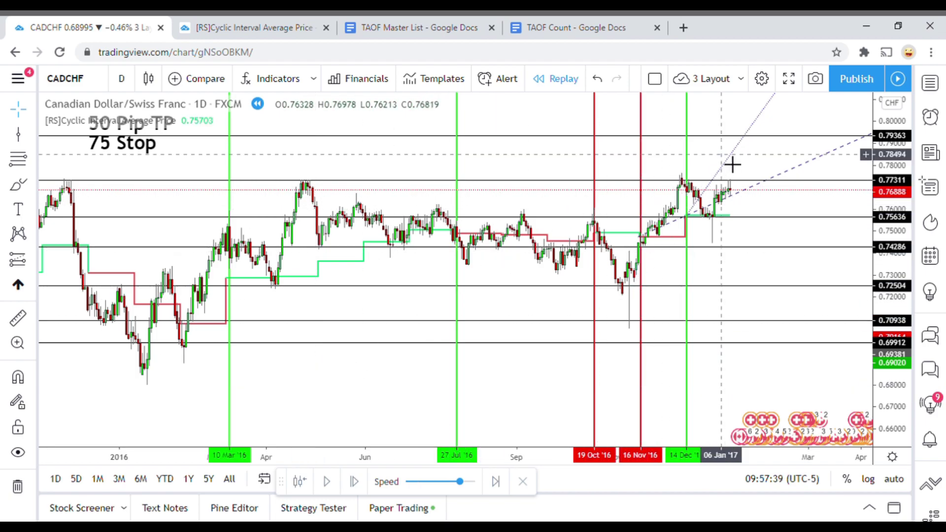
scroll(312, 429, "up", 1)
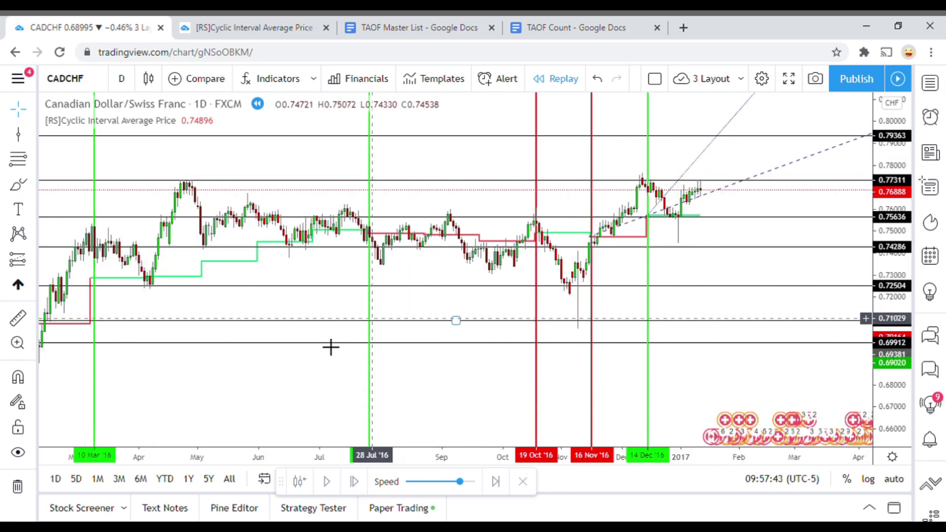
left_click_drag(298, 394, 315, 405)
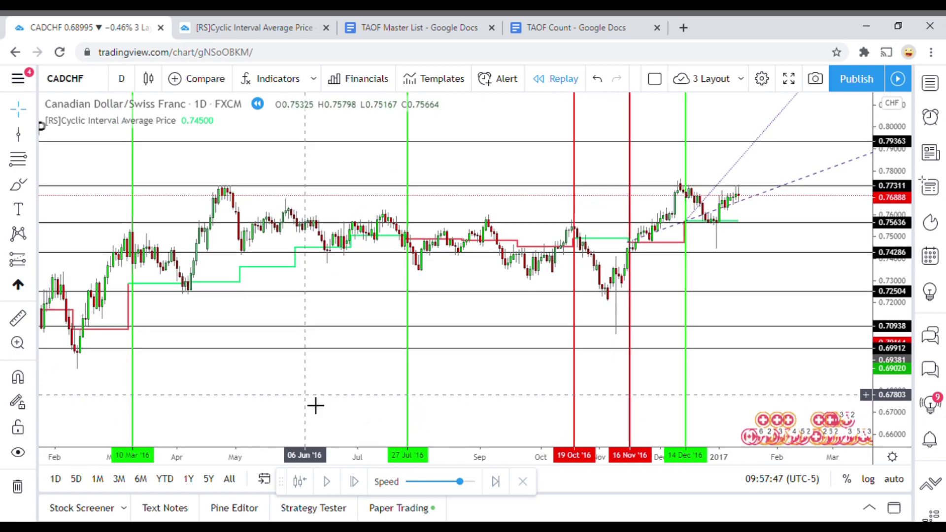